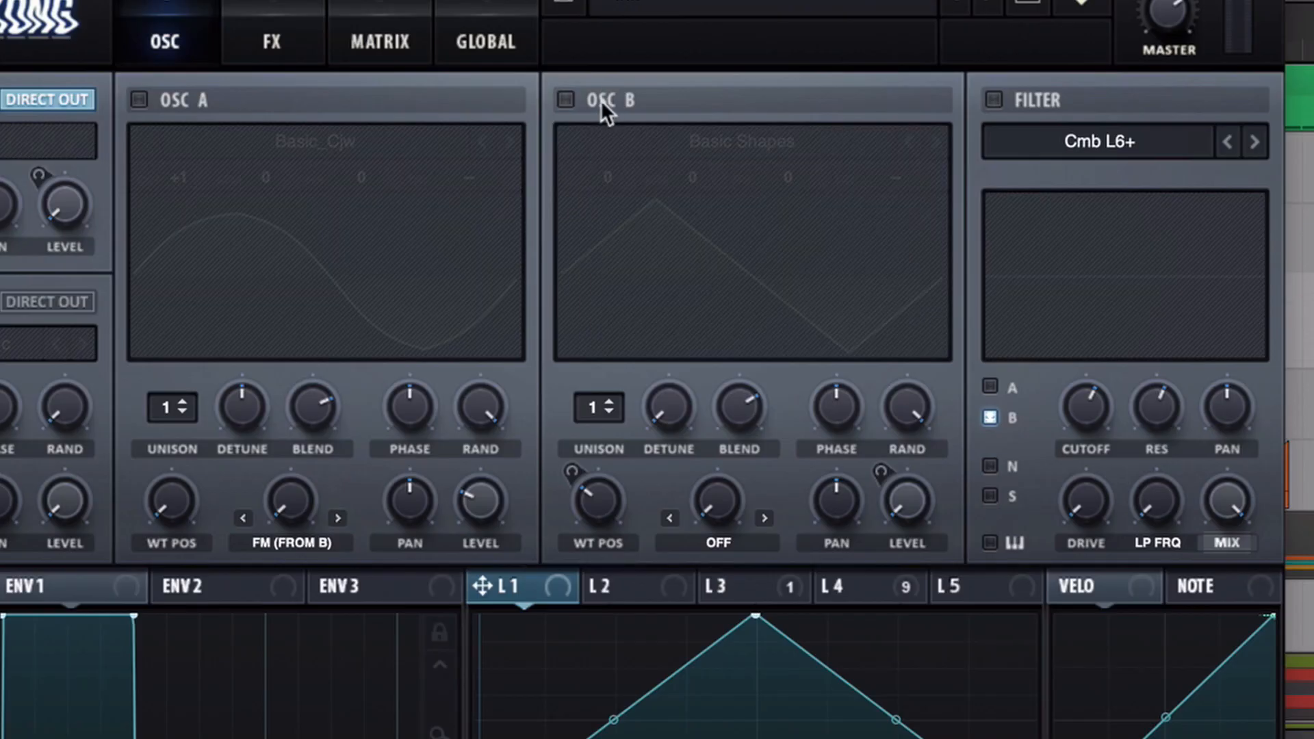
# Step: Enable OSC B with the Basic Shapes wavetable and turn on the Sub oscillator with its sine waveform
pyautogui.click(601, 100)
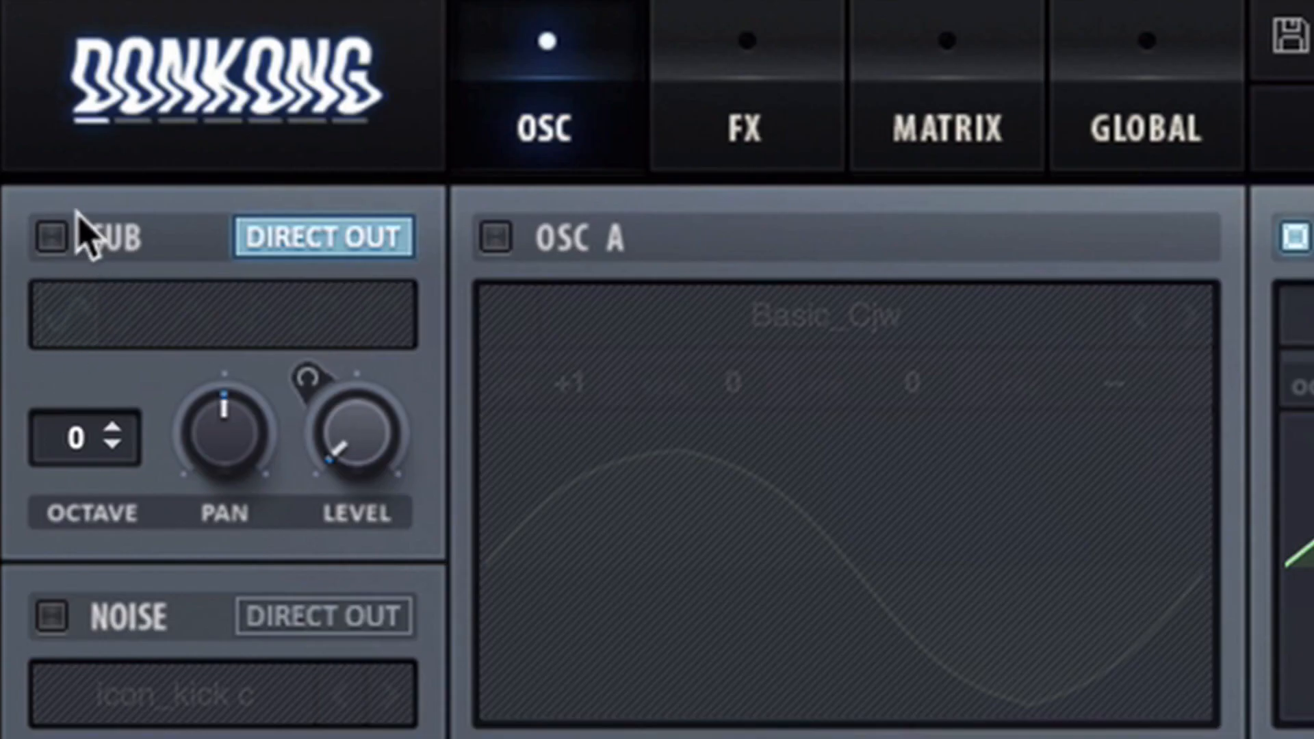
pyautogui.click(53, 237)
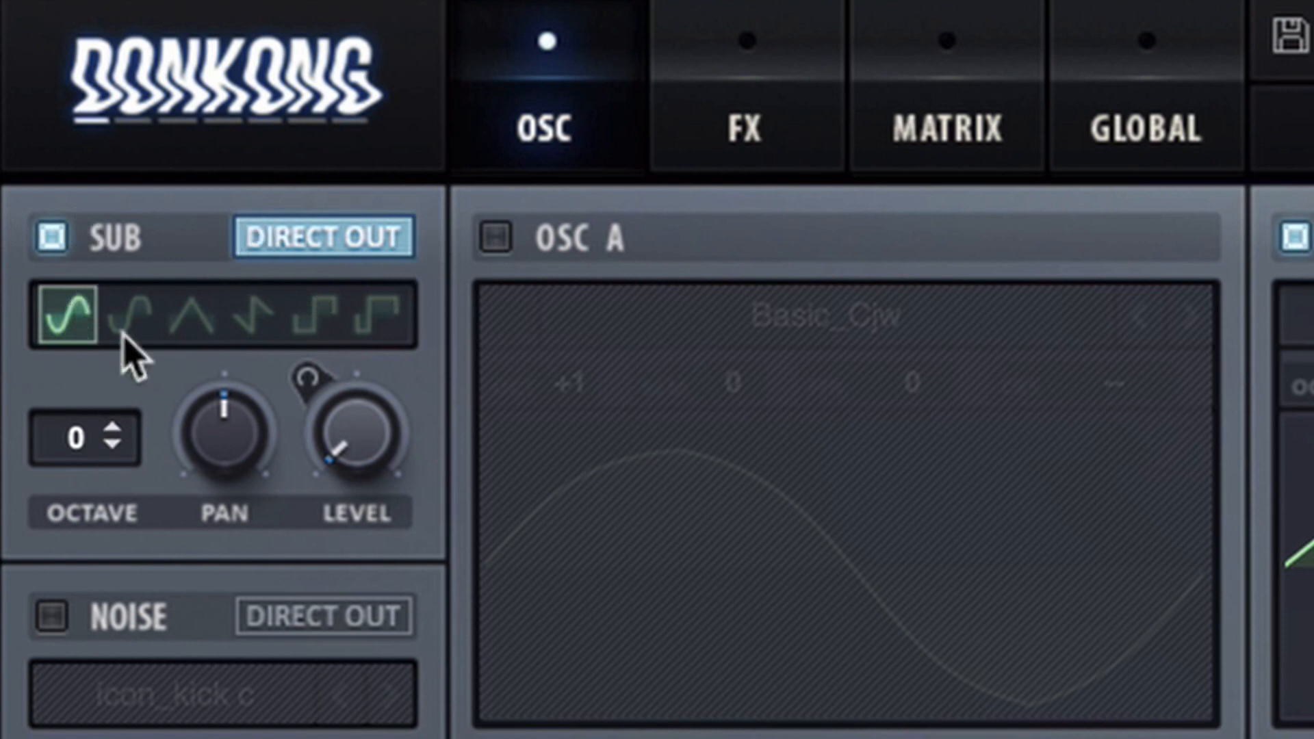
pyautogui.moveTo(340, 433)
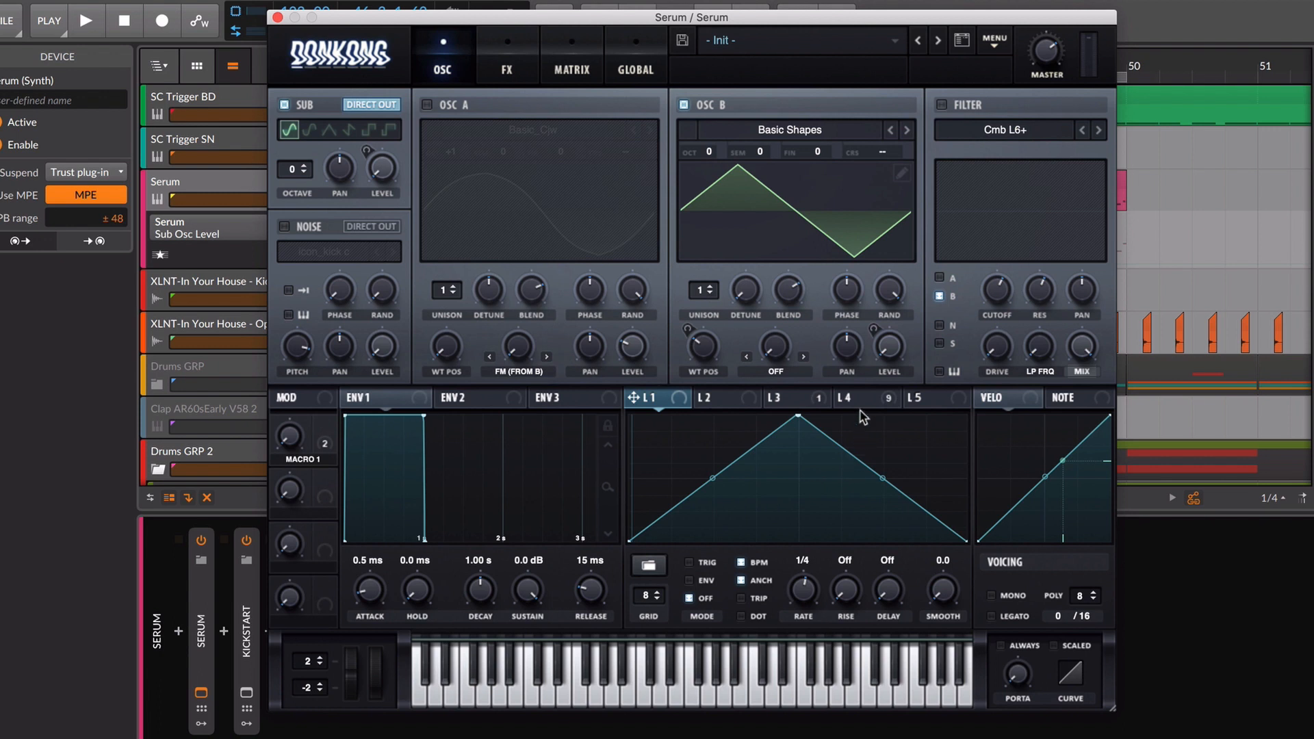
# Step: Show LFO 4 and set its loopback point where the first curve falls to zero, at the middle of the shape
pyautogui.click(856, 401)
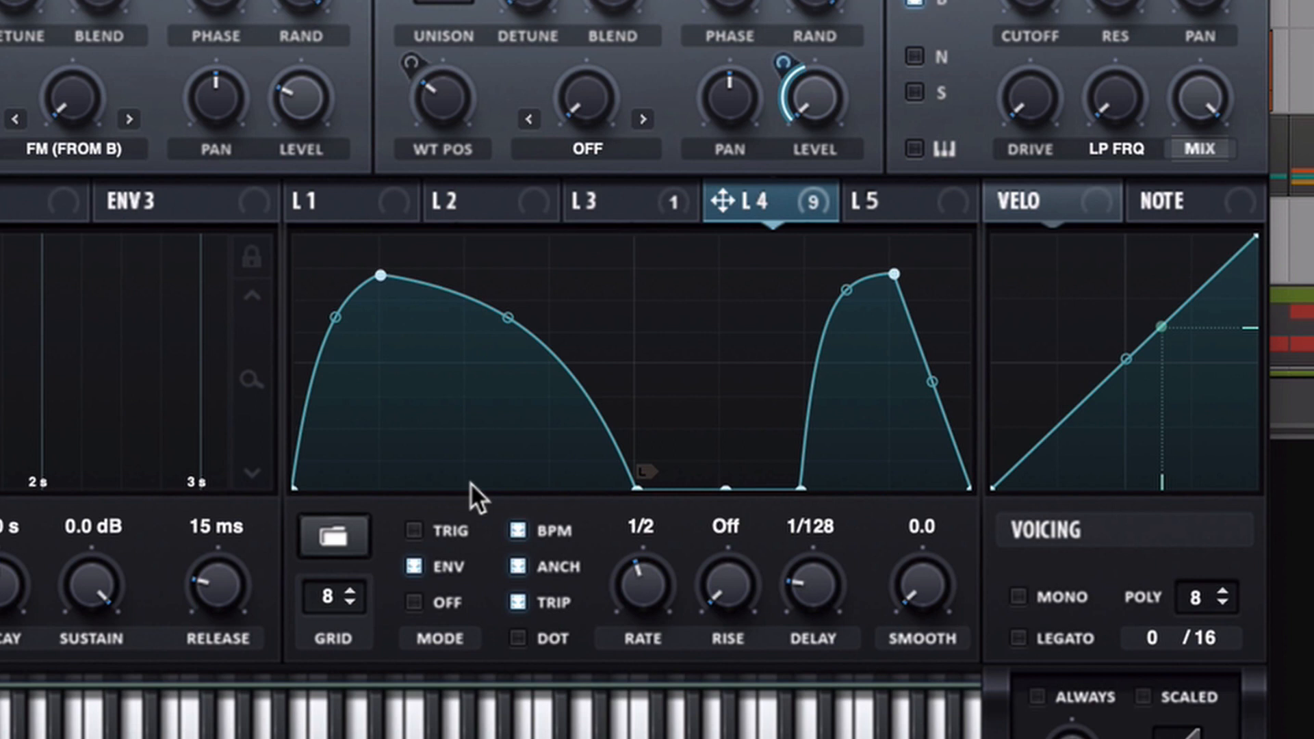
pyautogui.rightClick(631, 486)
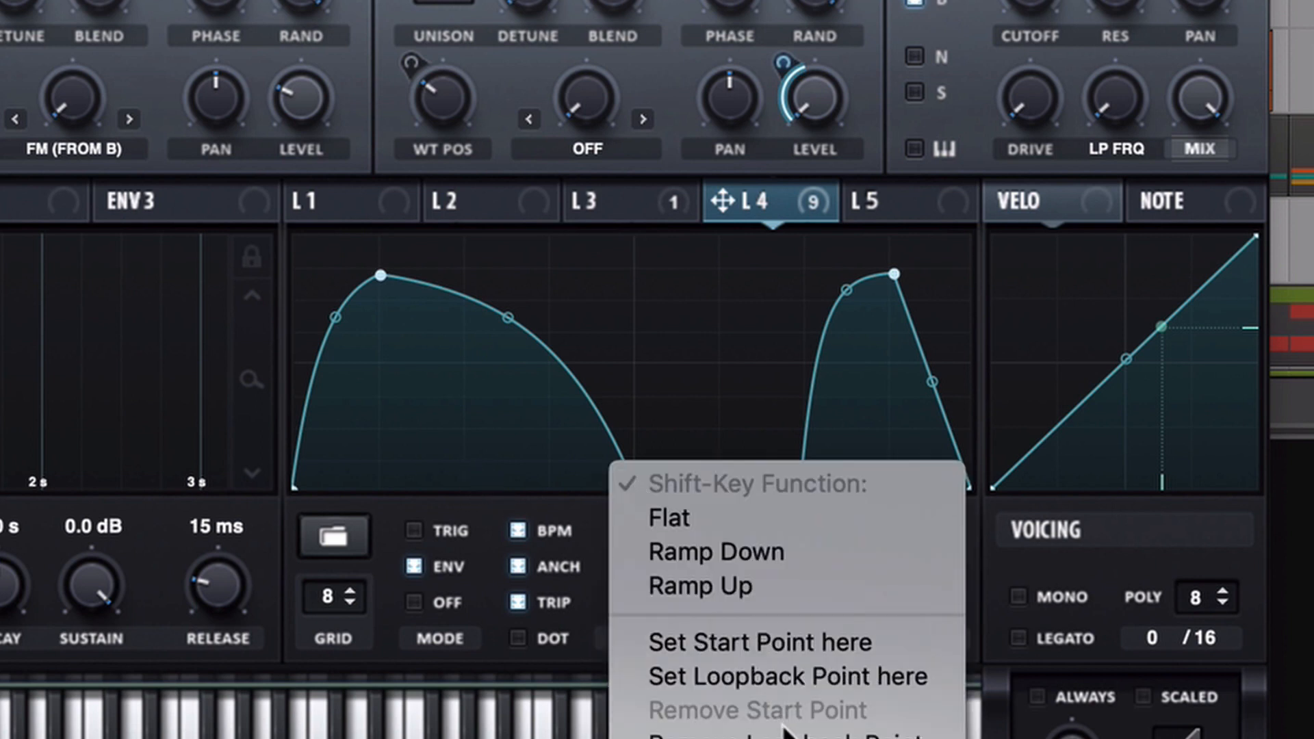
pyautogui.click(737, 674)
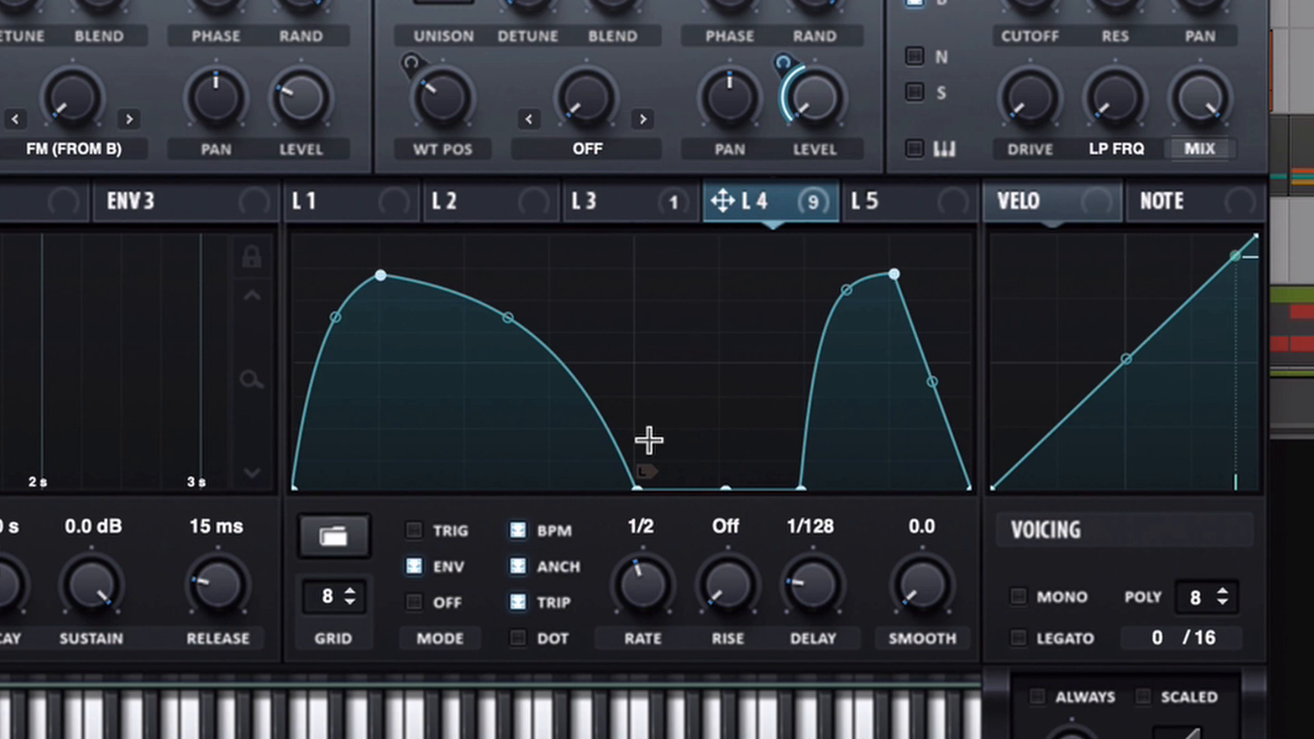
pyautogui.rightClick(645, 479)
pyautogui.click(725, 548)
pyautogui.moveTo(799, 606)
pyautogui.mouseDown()
pyautogui.moveTo(815, 552)
pyautogui.moveTo(807, 584)
pyautogui.mouseUp()
pyautogui.doubleClick(653, 587)
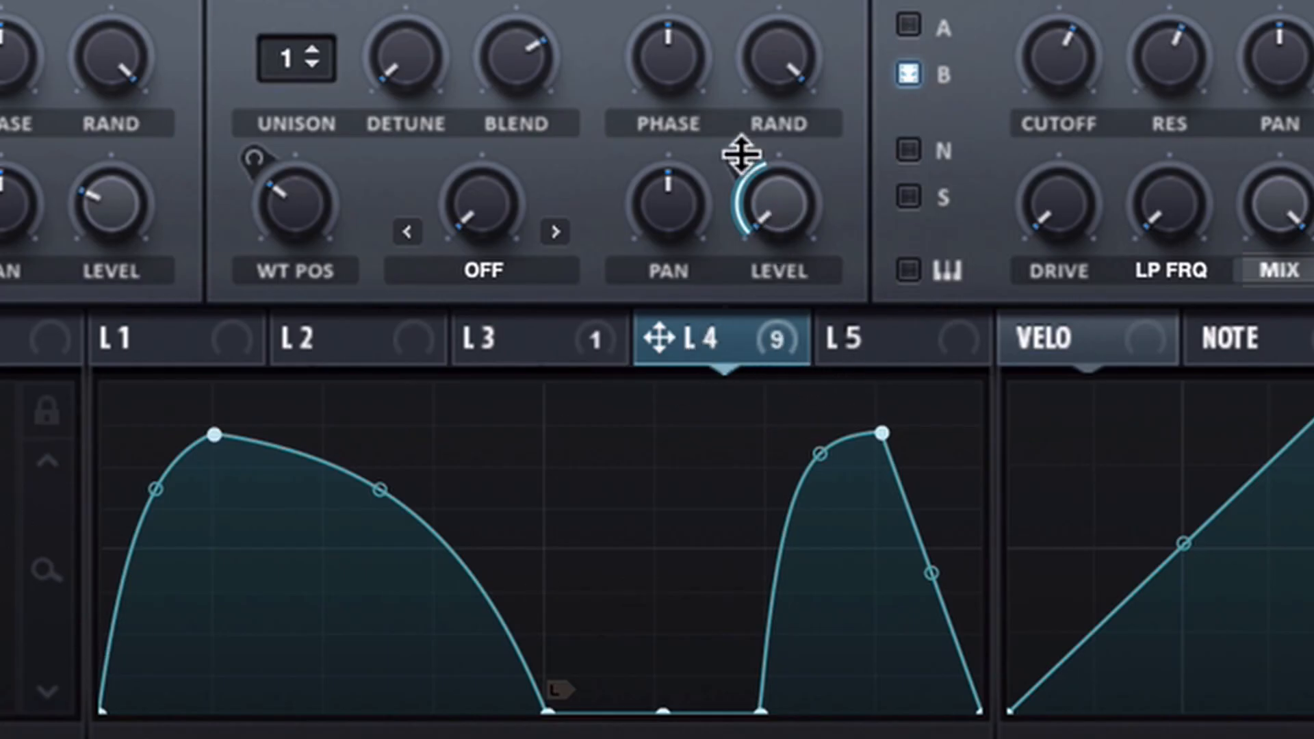
# Step: Assign LFO 4 to the Sub oscillator's level
pyautogui.moveTo(684, 327); pyautogui.dragTo(387, 234)
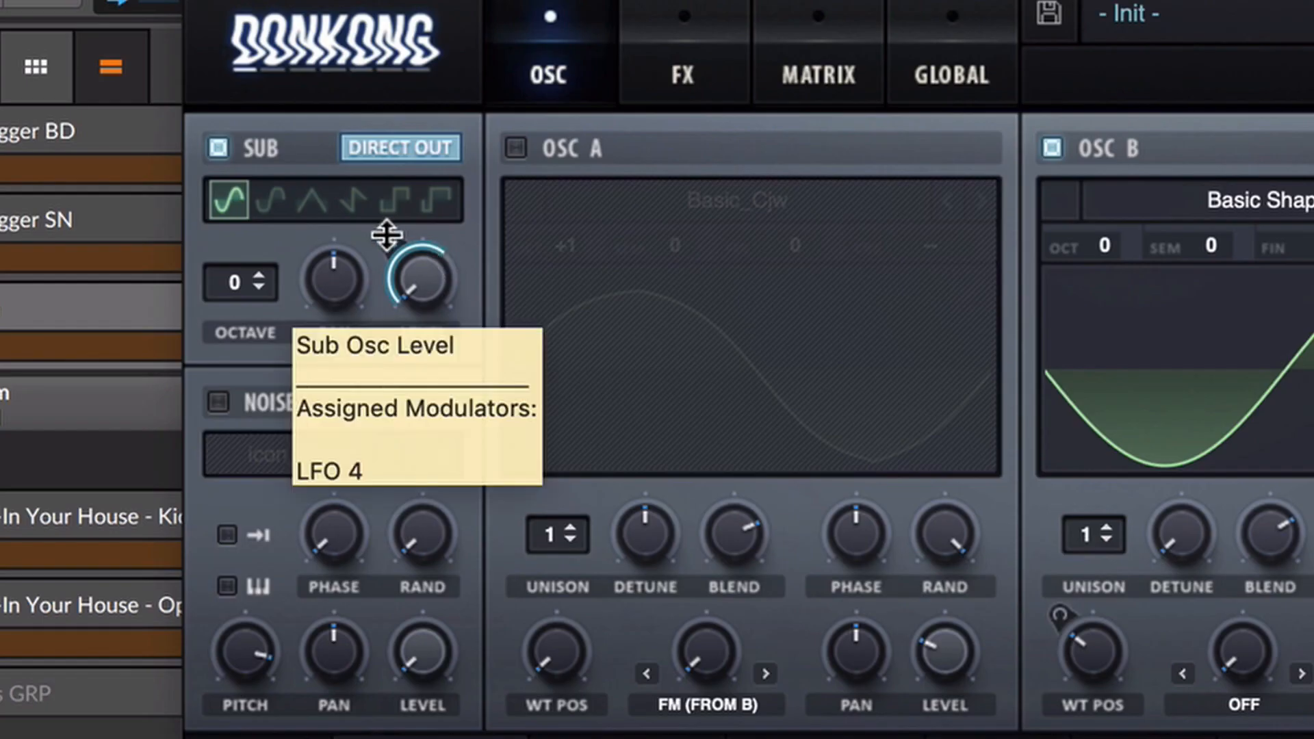
pyautogui.moveTo(386, 234)
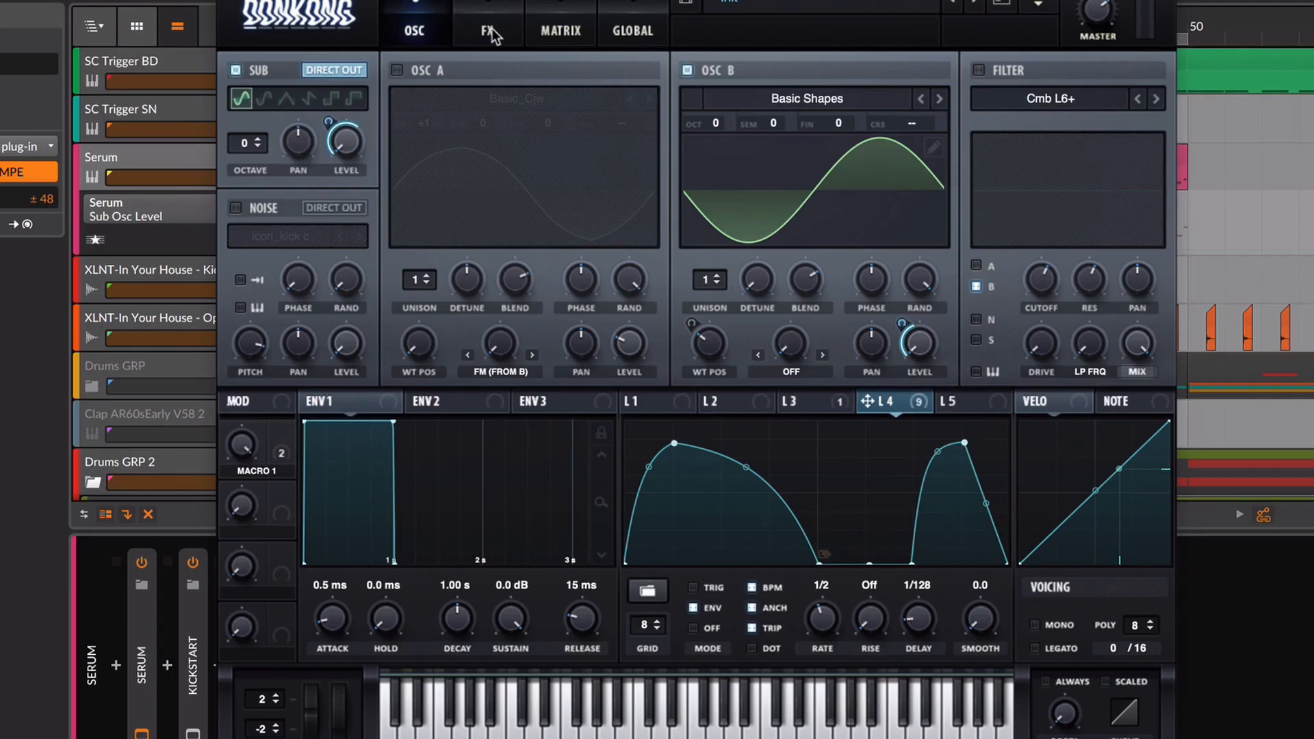
# Step: Enable the Distortion effect, using the Sin Fold type, and set its filter Q to 3.3
pyautogui.click(490, 34)
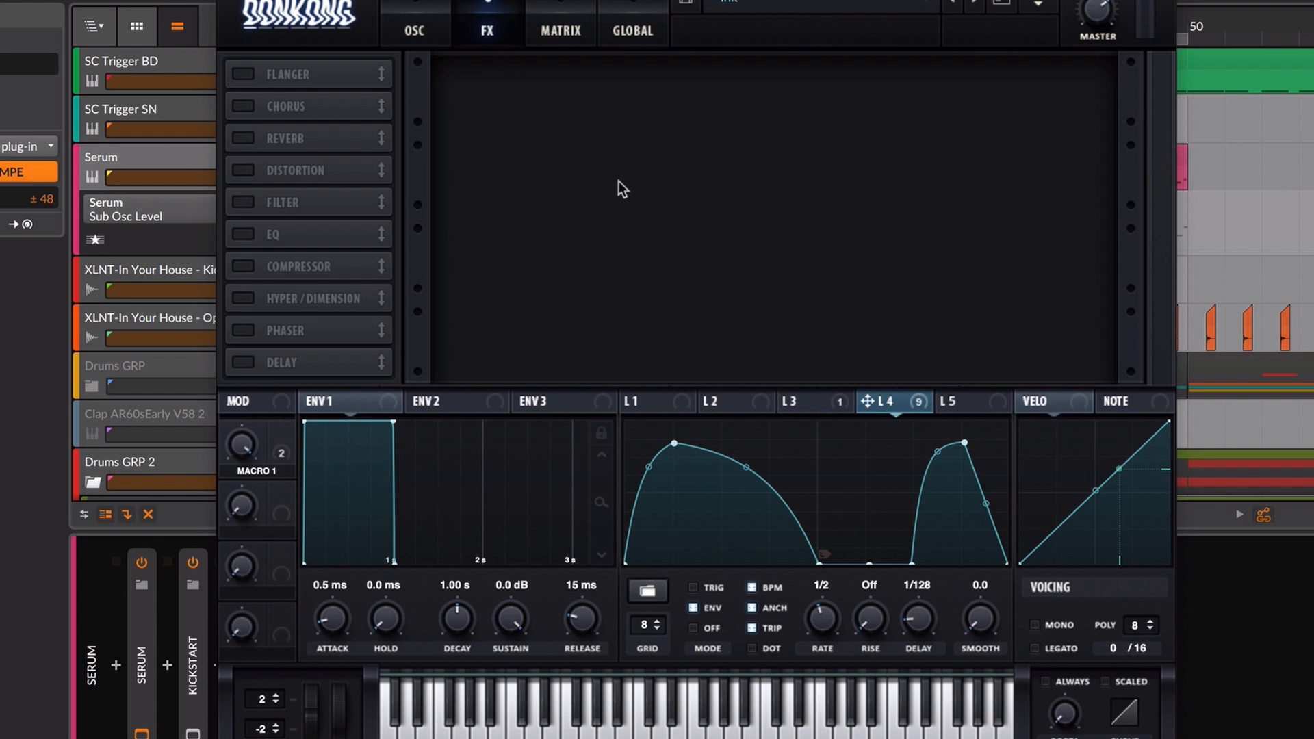
pyautogui.click(245, 171)
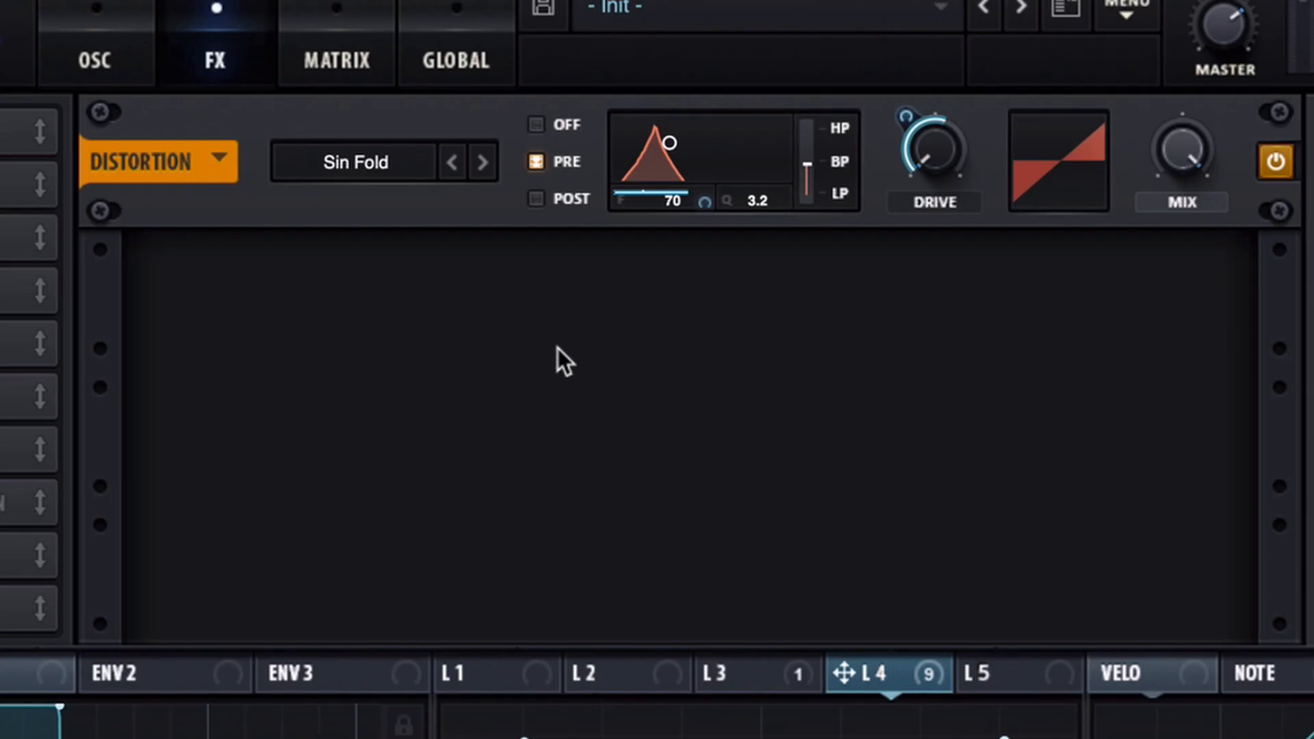
pyautogui.click(366, 171)
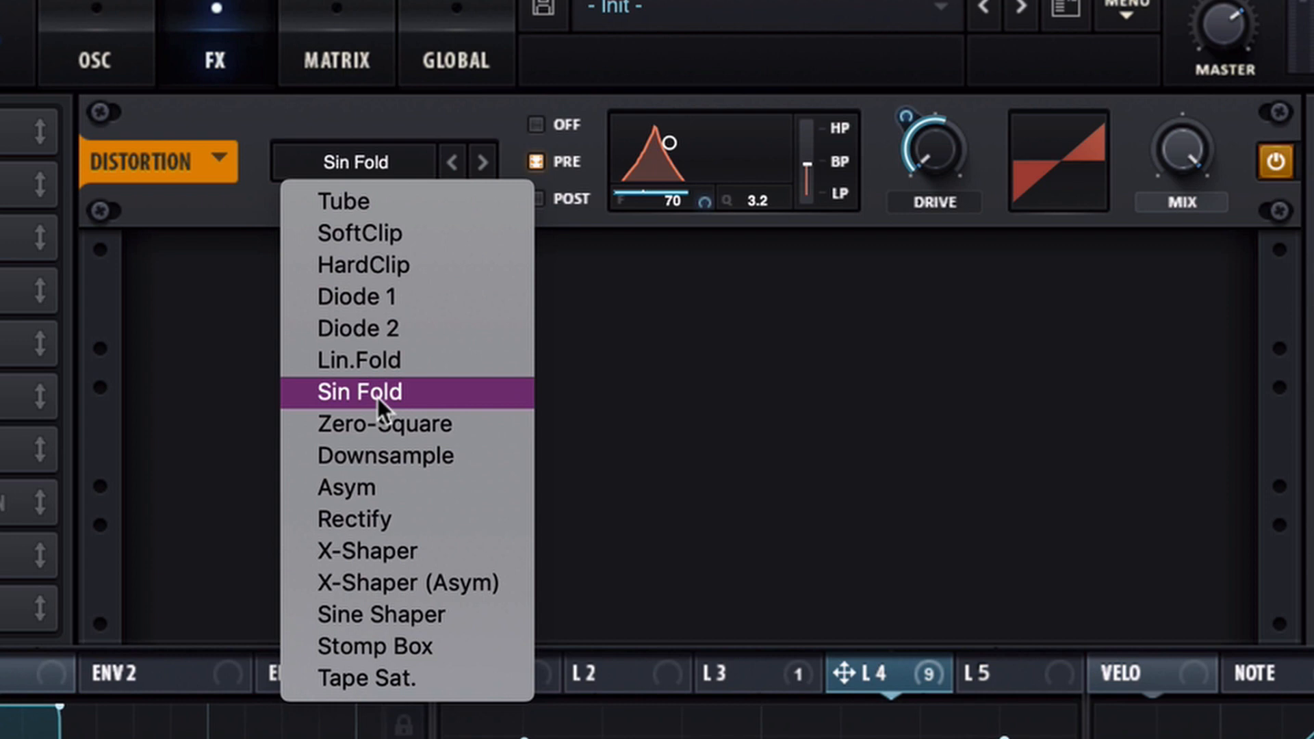
pyautogui.click(820, 348)
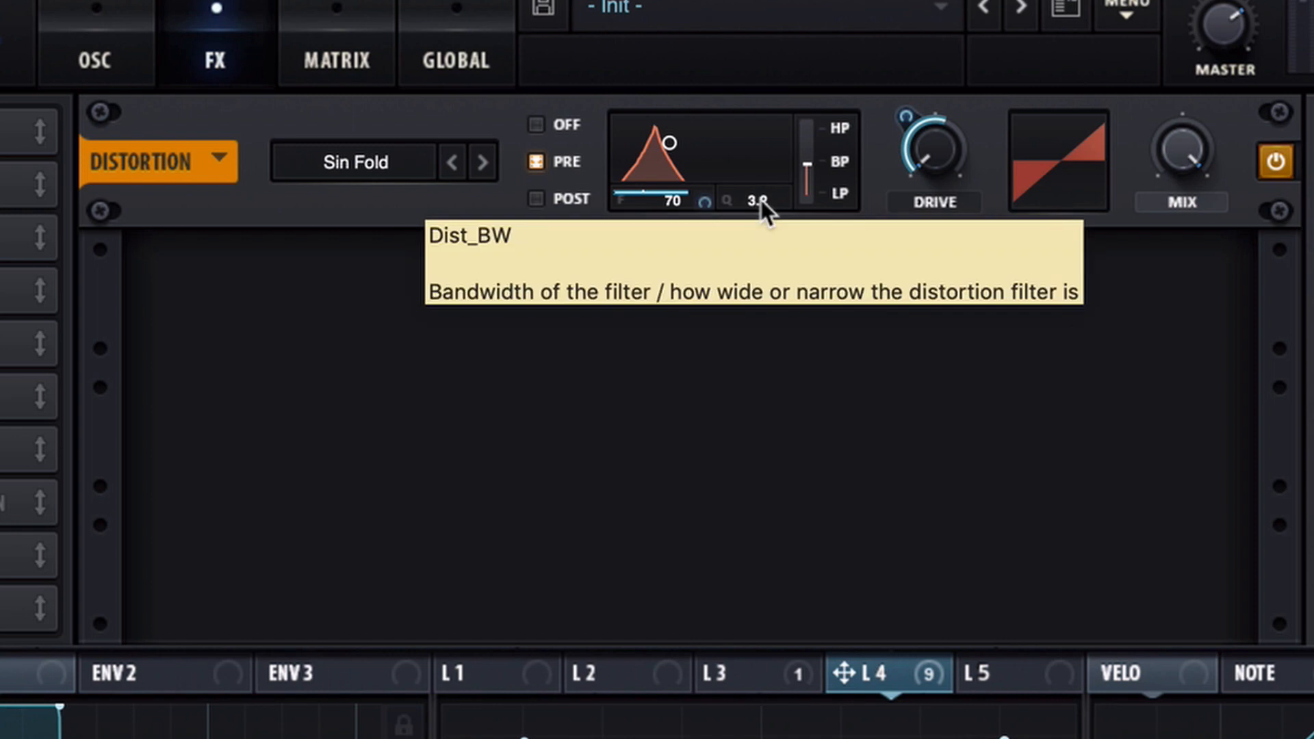
pyautogui.scroll(2, 761, 200)
pyautogui.scroll(-1, 766, 202)
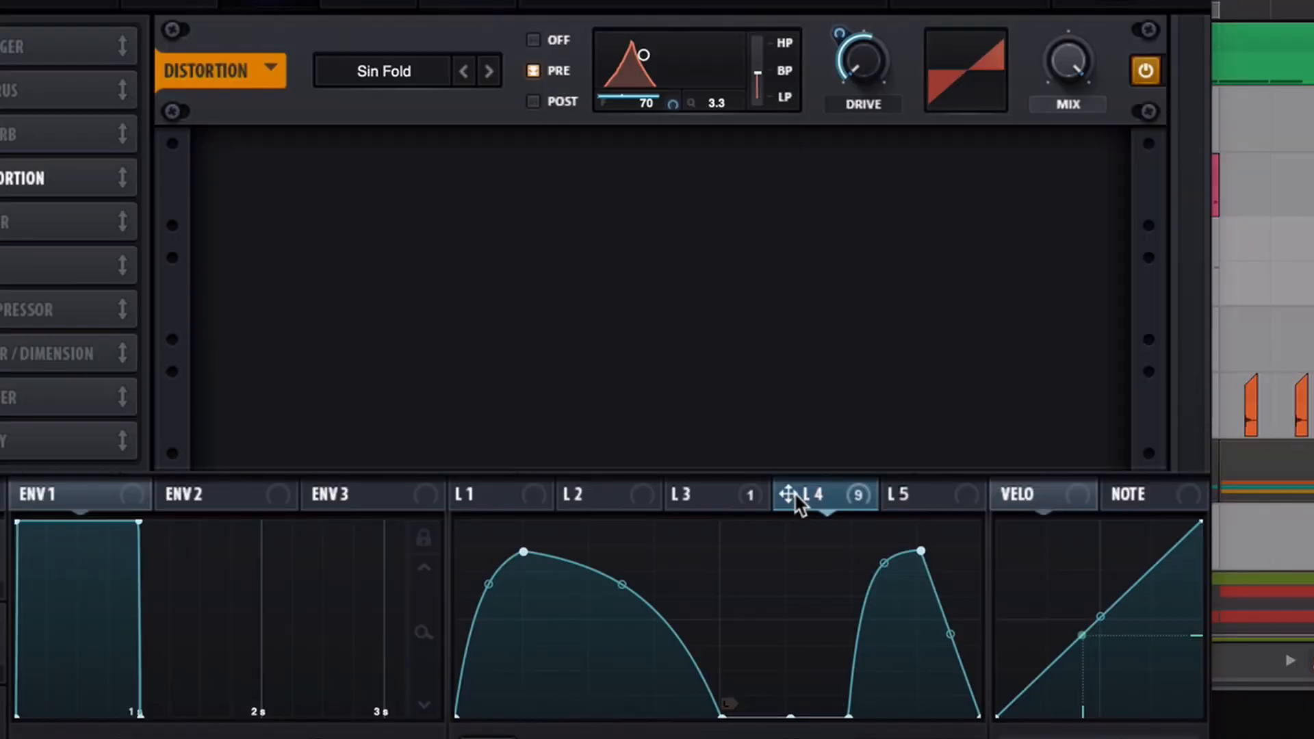
# Step: Assign LFO 4 to the distortion's filter frequency and to its drive
pyautogui.moveTo(799, 505)
pyautogui.moveTo(792, 500); pyautogui.dragTo(672, 106)
pyautogui.moveTo(671, 107)
pyautogui.moveTo(789, 500); pyautogui.dragTo(834, 34)
pyautogui.moveTo(833, 34)
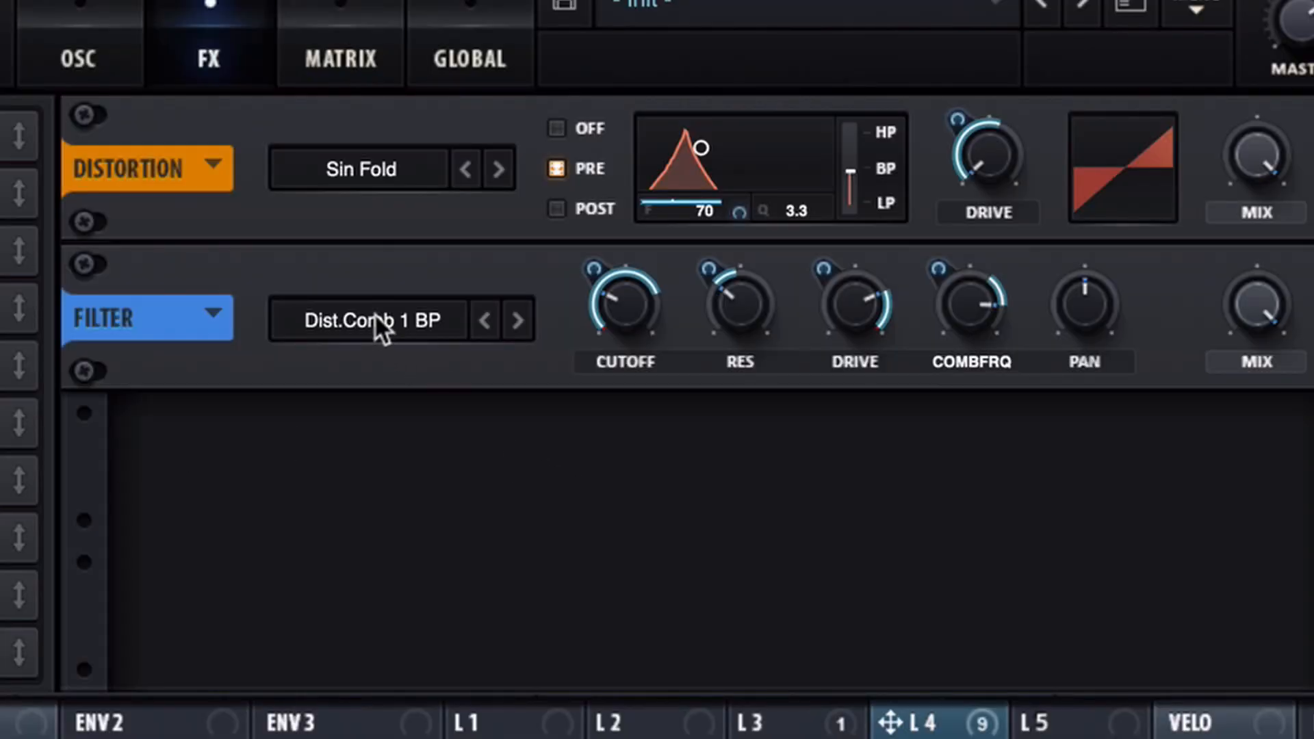
# Step: Examine the Dist.Comb 1 BP effect filter's cutoff, resonance, drive and comb frequency, including their LFO 4 modulation amounts
pyautogui.click(375, 317)
pyautogui.click(395, 340)
pyautogui.click(632, 315)
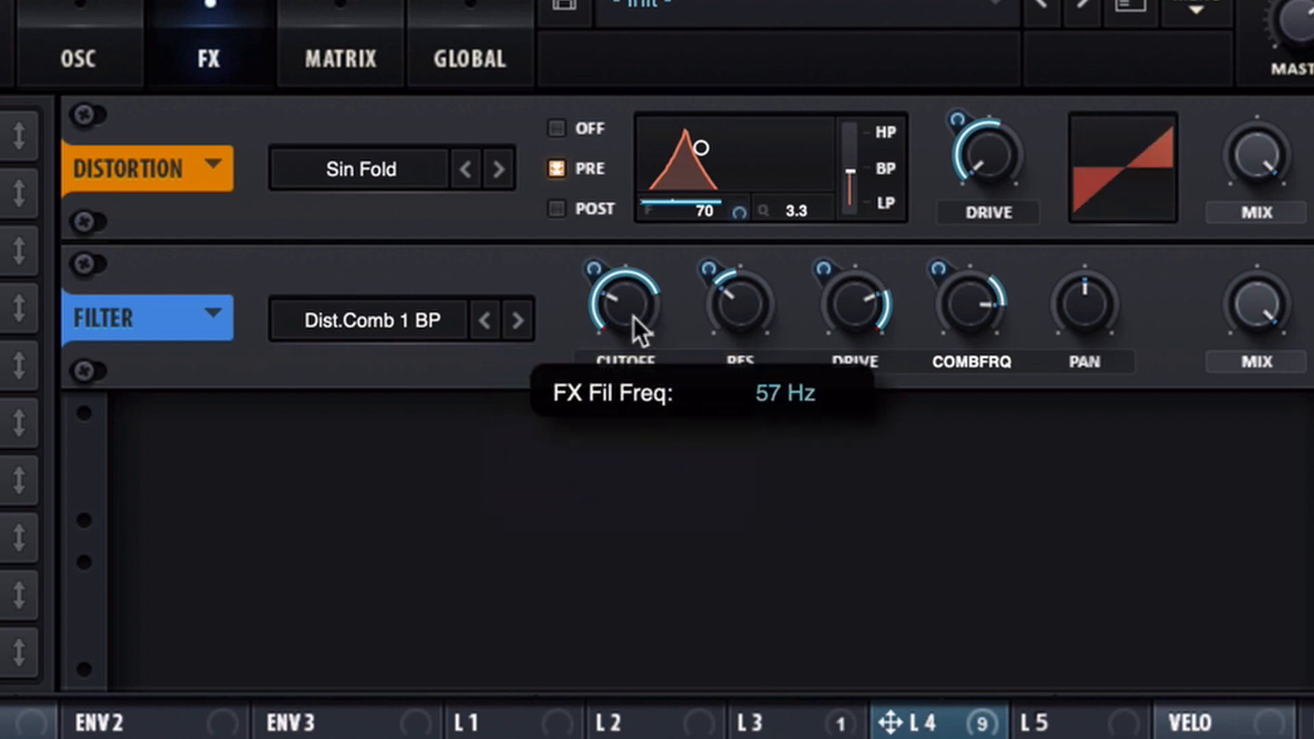
pyautogui.moveTo(601, 270)
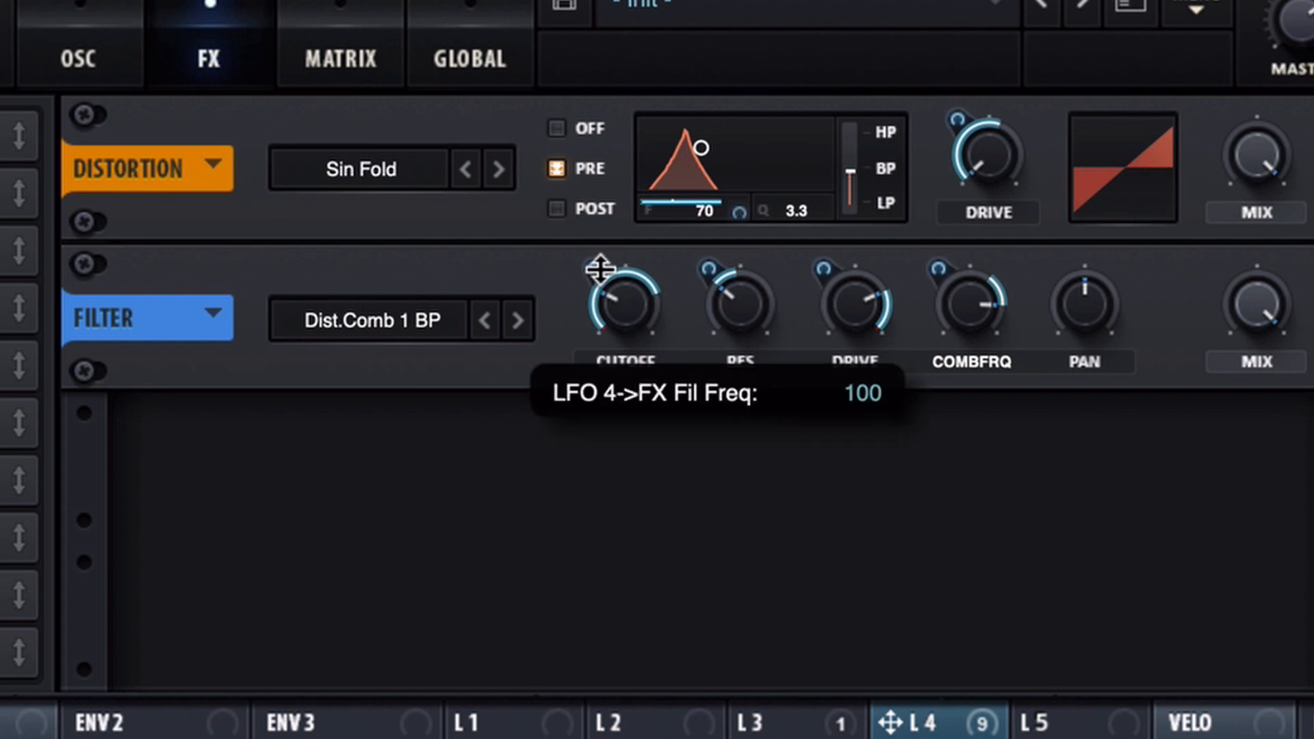
pyautogui.moveTo(725, 317)
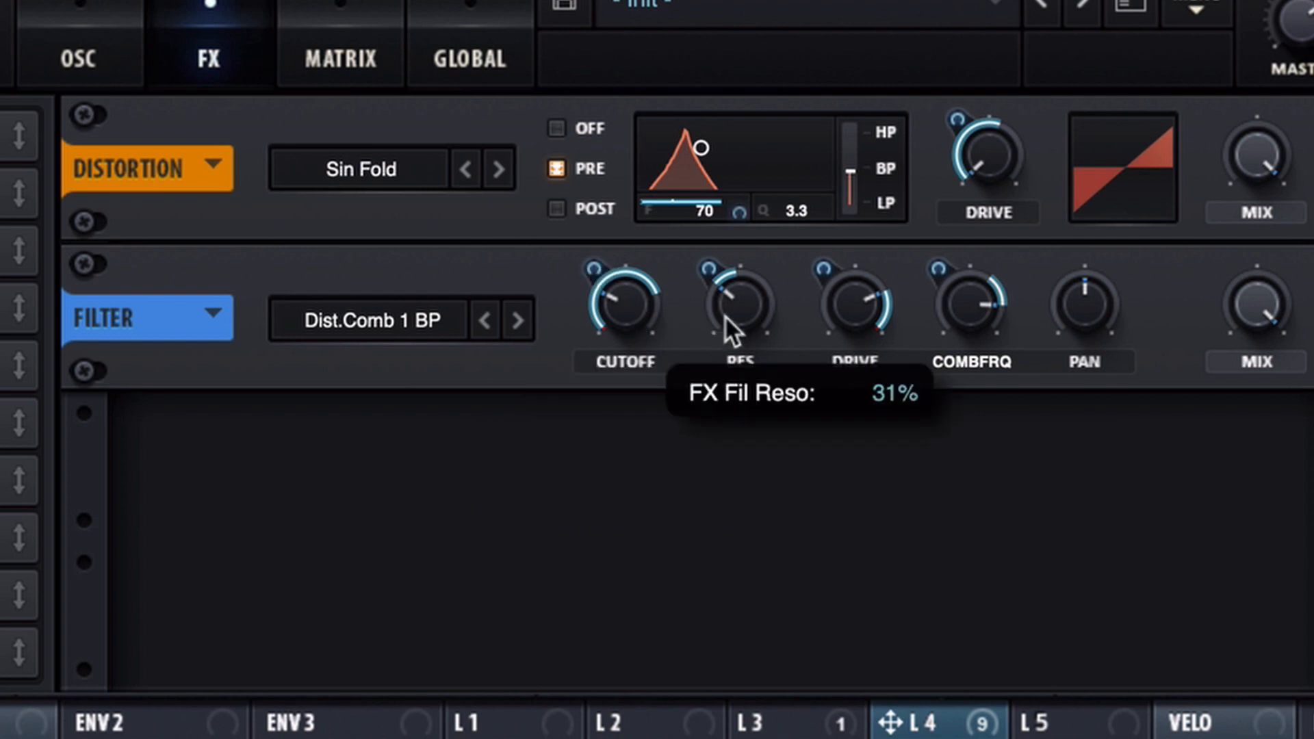
pyautogui.moveTo(710, 267)
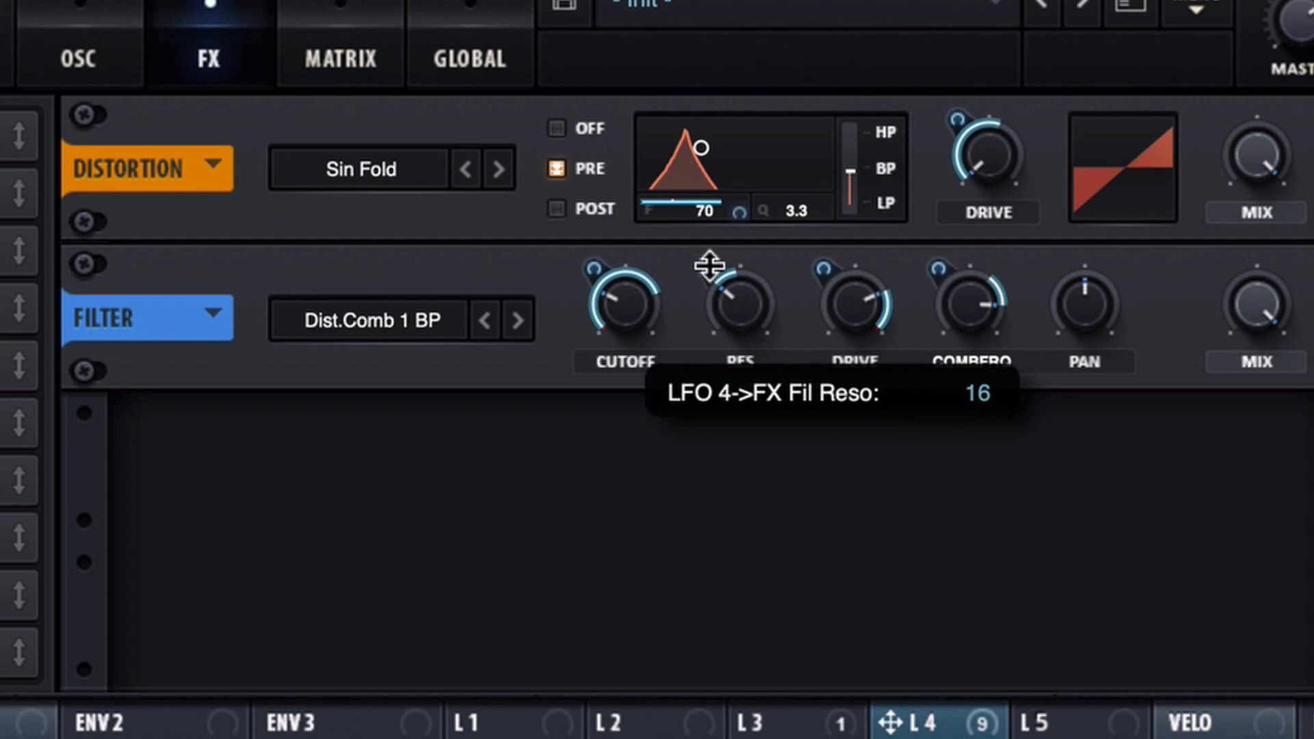
pyautogui.moveTo(853, 312)
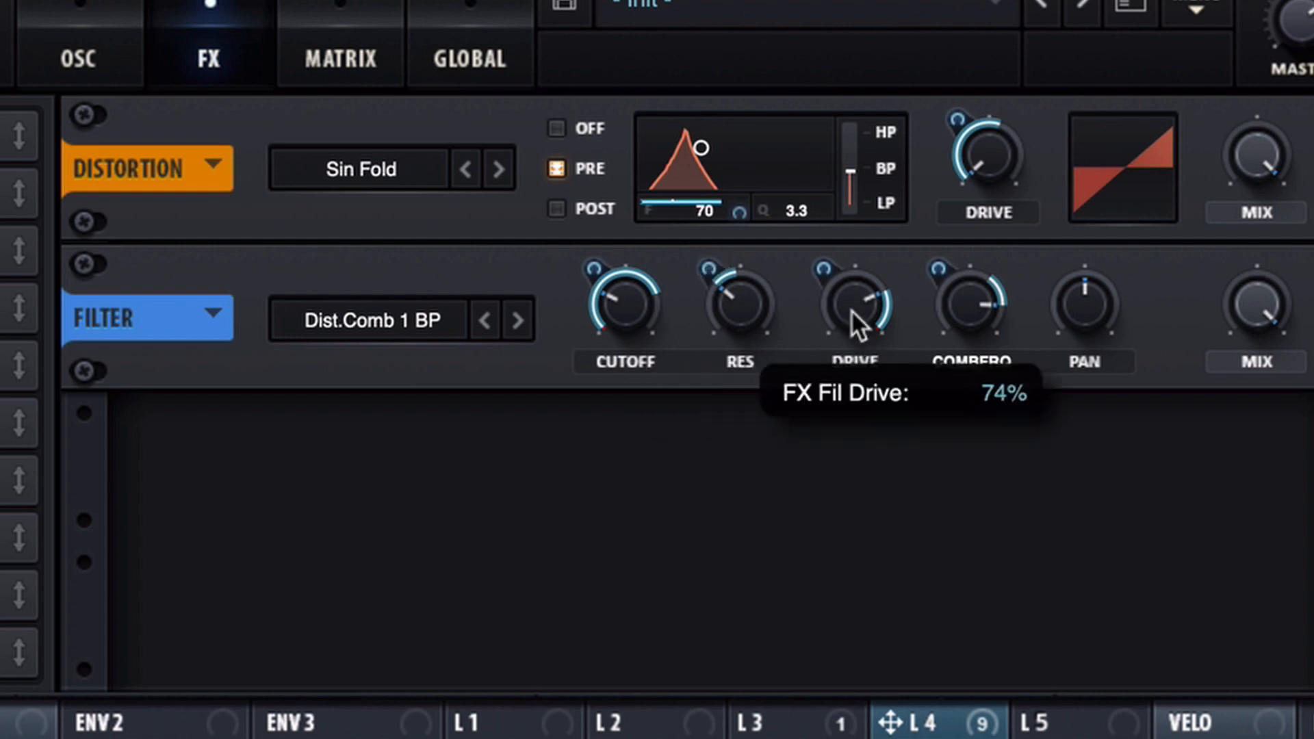
pyautogui.moveTo(826, 269)
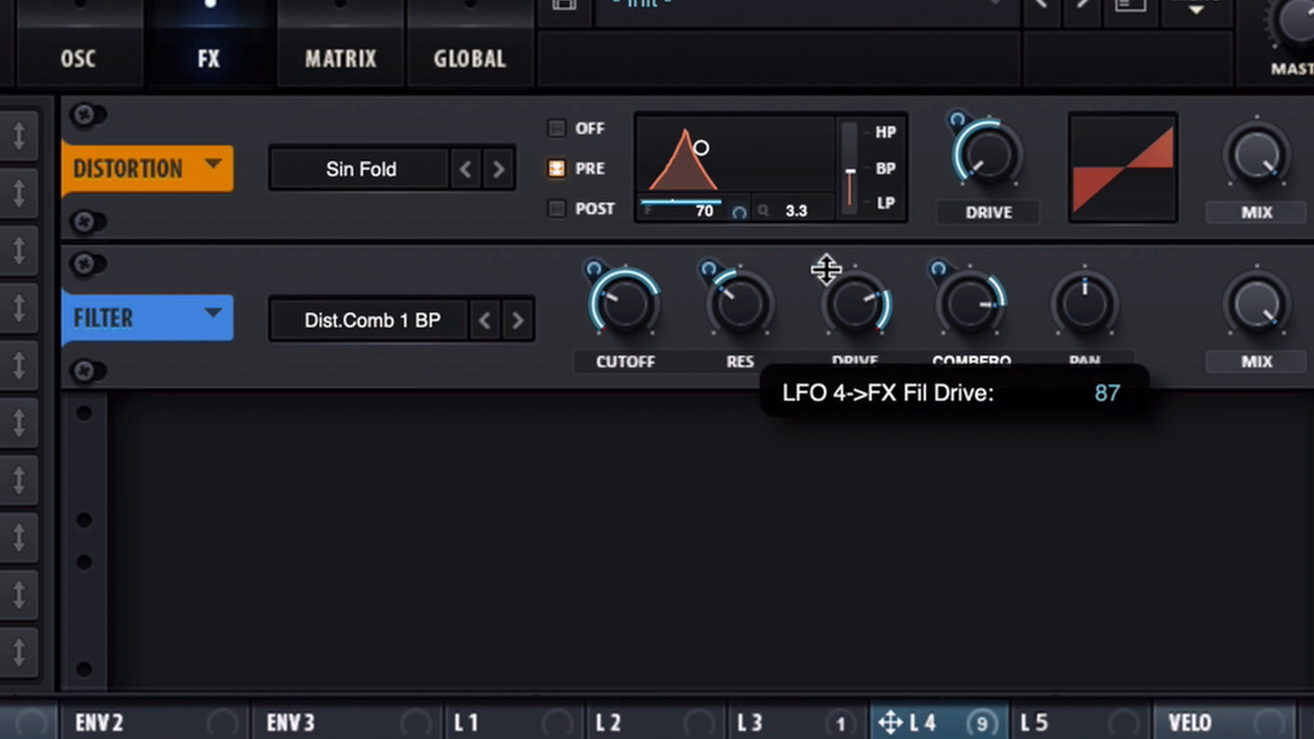
pyautogui.moveTo(969, 309)
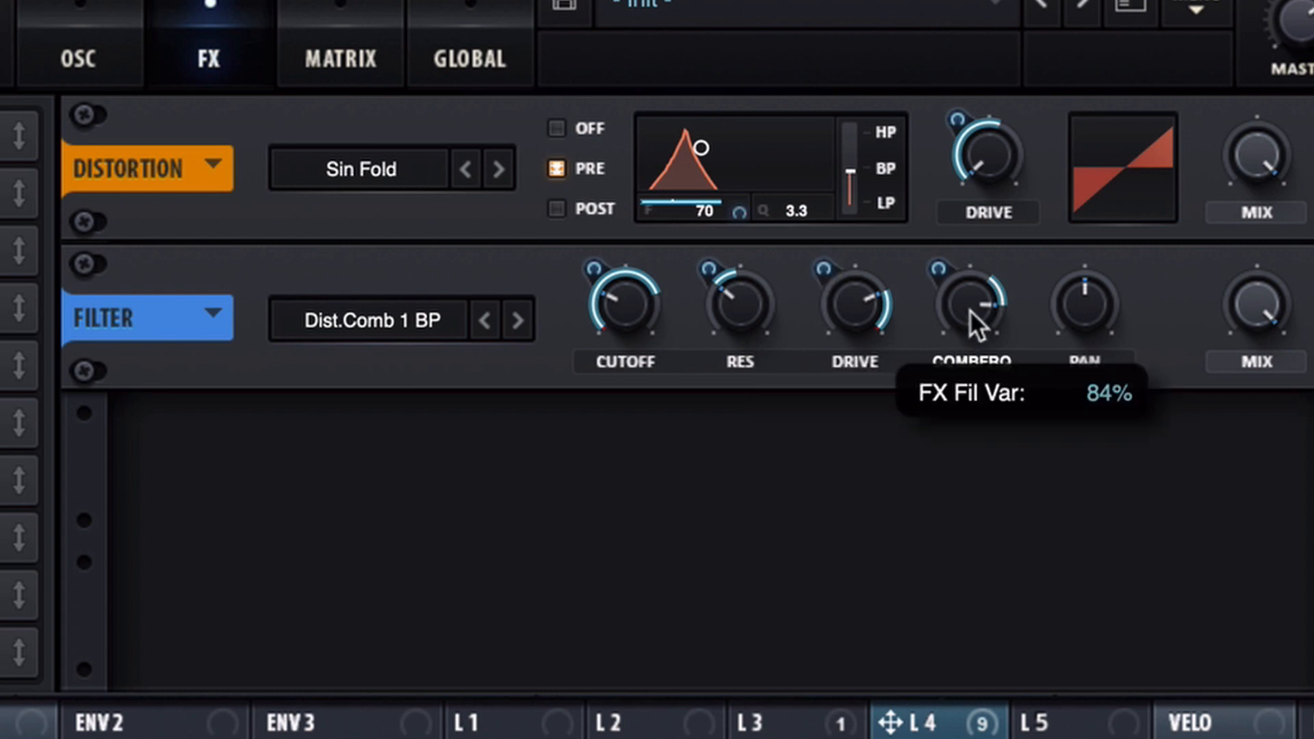
pyautogui.moveTo(935, 269)
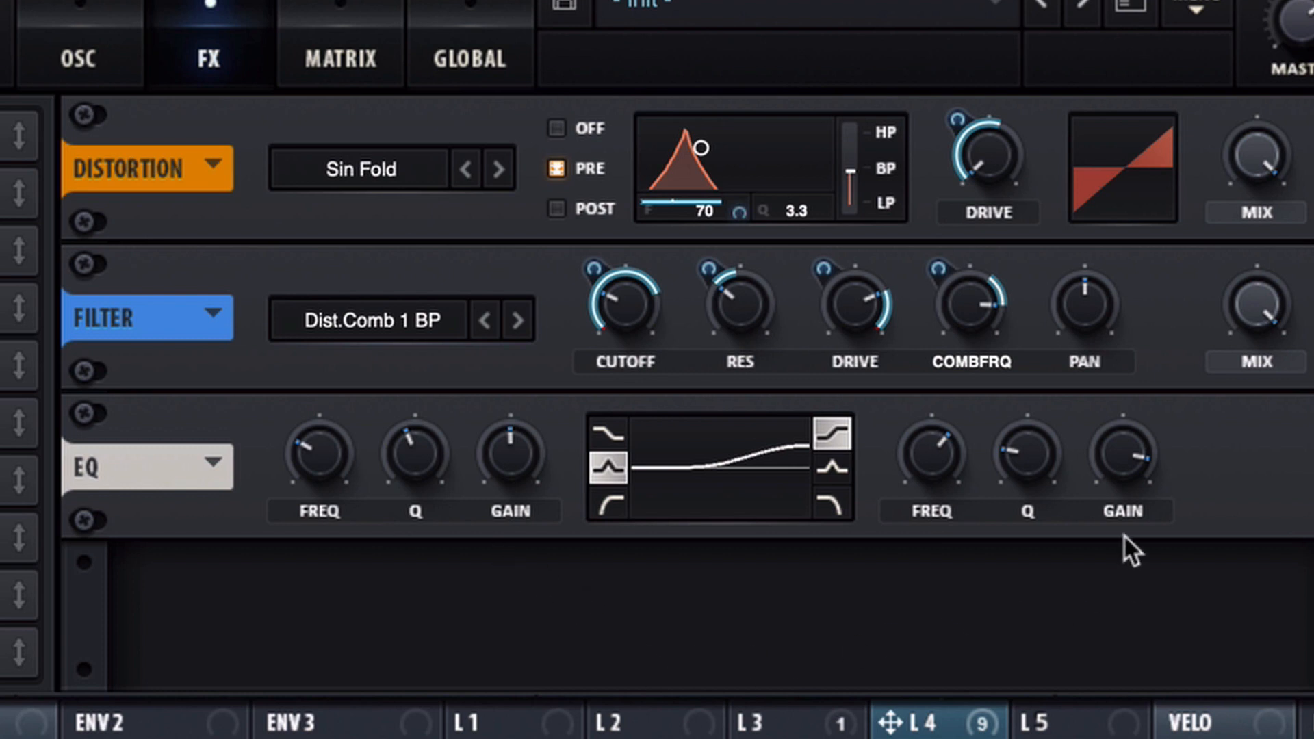
# Step: Check the EQ and compressor settings and adjust the Hyper/Dimension effect's size
pyautogui.moveTo(1129, 462)
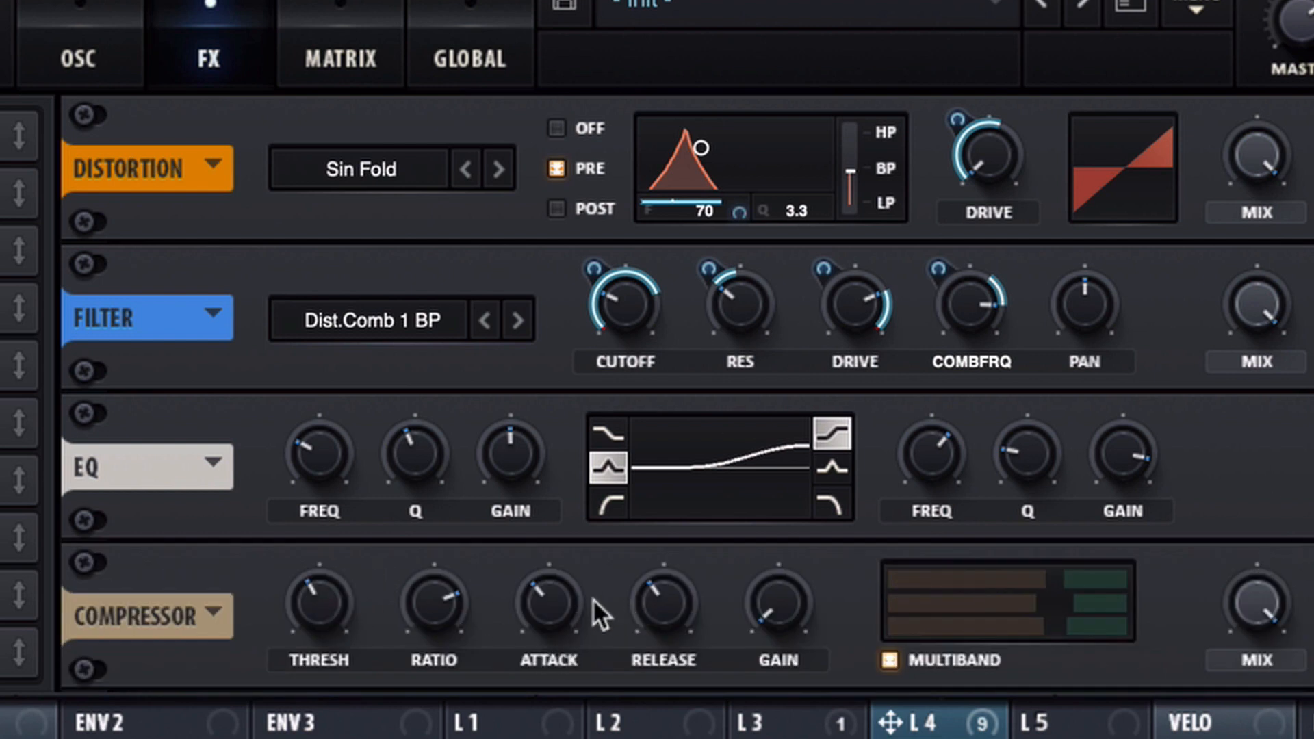
pyautogui.click(322, 612)
pyautogui.scroll(-2, 657, 390)
pyautogui.moveTo(1115, 615); pyautogui.dragTo(1131, 601)
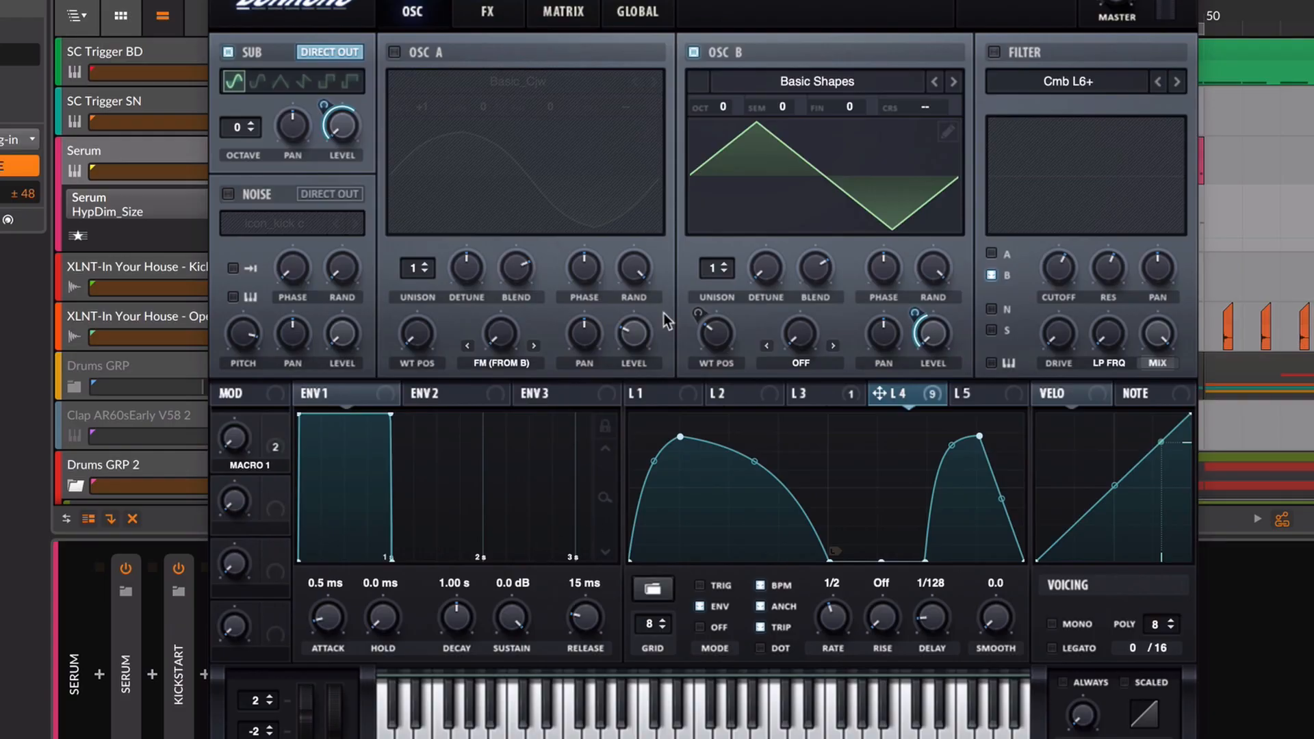
# Step: Sweep OSC B's wavetable position through the Basic Shapes to audition the different waveforms
pyautogui.moveTo(728, 338); pyautogui.dragTo(724, 337)
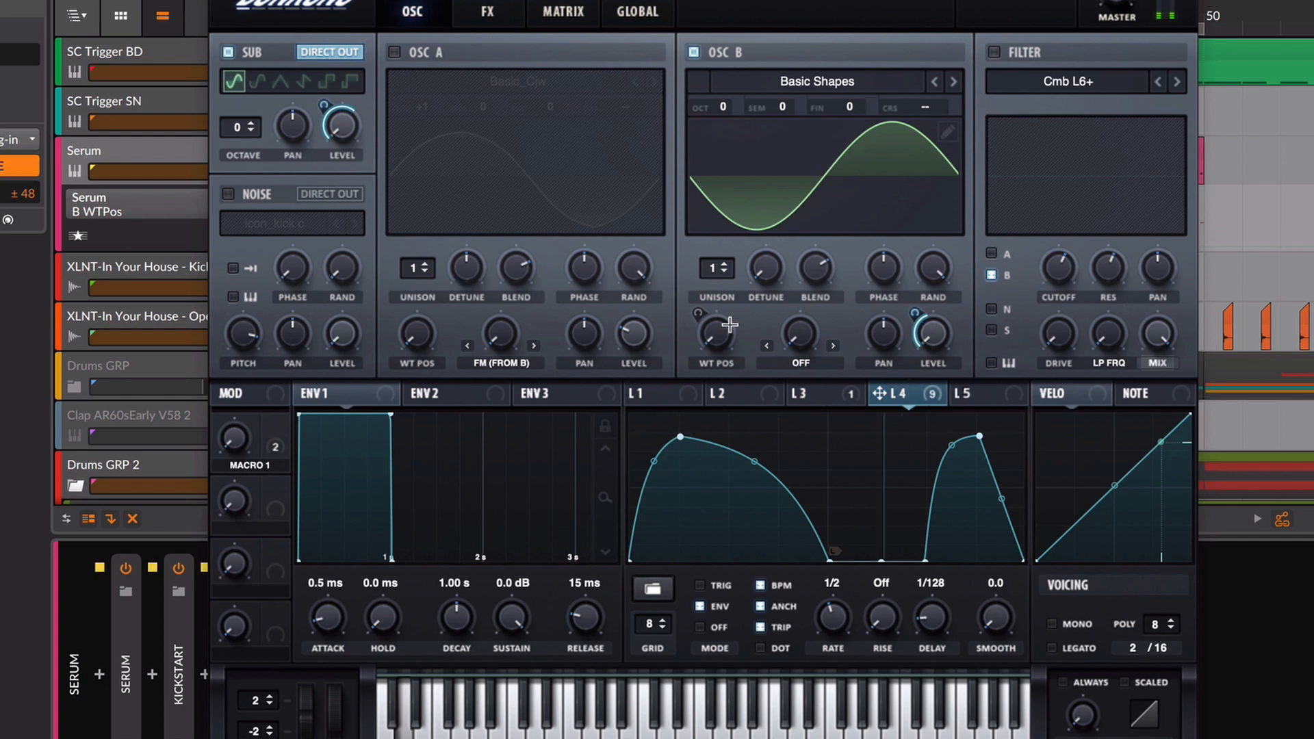
pyautogui.moveTo(730, 324)
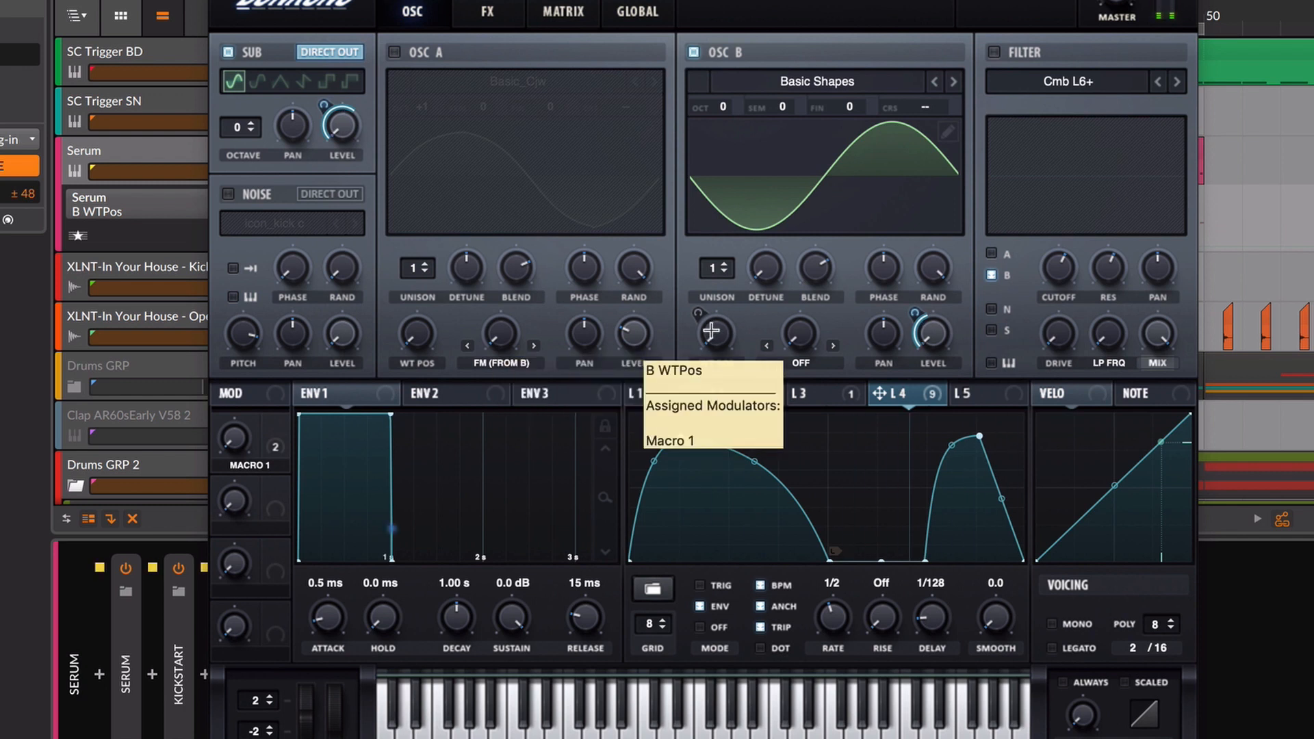
pyautogui.moveTo(713, 331); pyautogui.dragTo(760, 185)
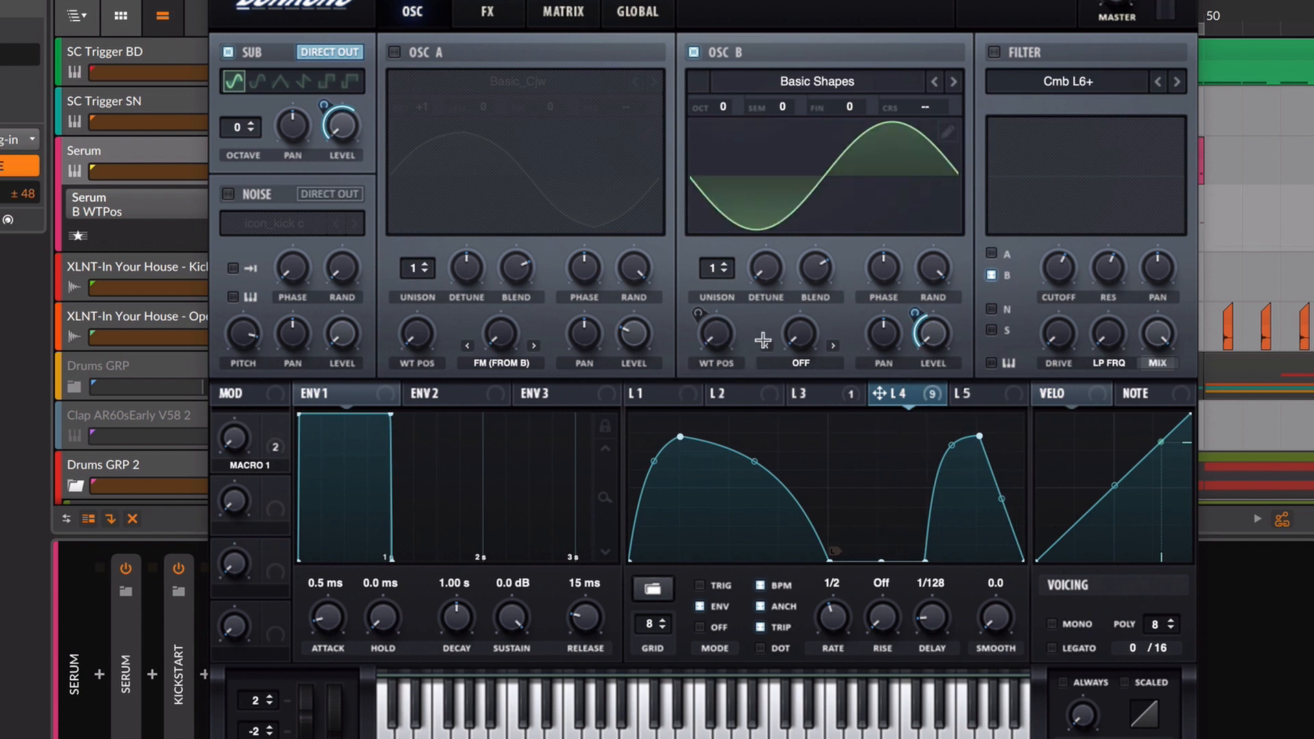
pyautogui.rightClick(719, 335)
pyautogui.moveTo(719, 336); pyautogui.dragTo(737, 269)
pyautogui.doubleClick(724, 318)
pyautogui.moveTo(705, 326); pyautogui.dragTo(724, 269)
# Step: Select Macro 1 as the modulation source for OSC B's wavetable position and sweep the macro up and back to minimum
pyautogui.moveTo(281, 430); pyautogui.dragTo(282, 431)
pyautogui.moveTo(725, 333); pyautogui.dragTo(733, 283)
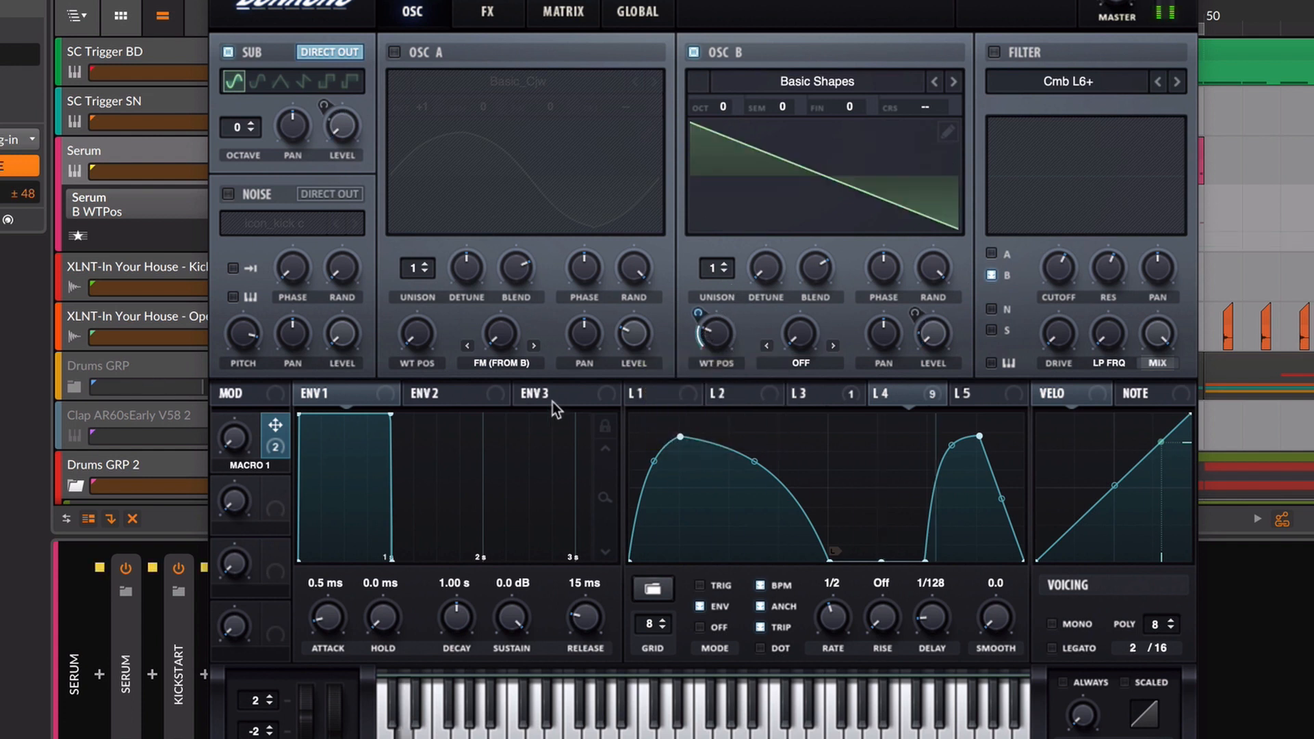
pyautogui.moveTo(715, 335)
pyautogui.mouseDown()
pyautogui.moveTo(714, 383)
pyautogui.moveTo(712, 325)
pyautogui.mouseUp()
pyautogui.moveTo(235, 439); pyautogui.dragTo(241, 356)
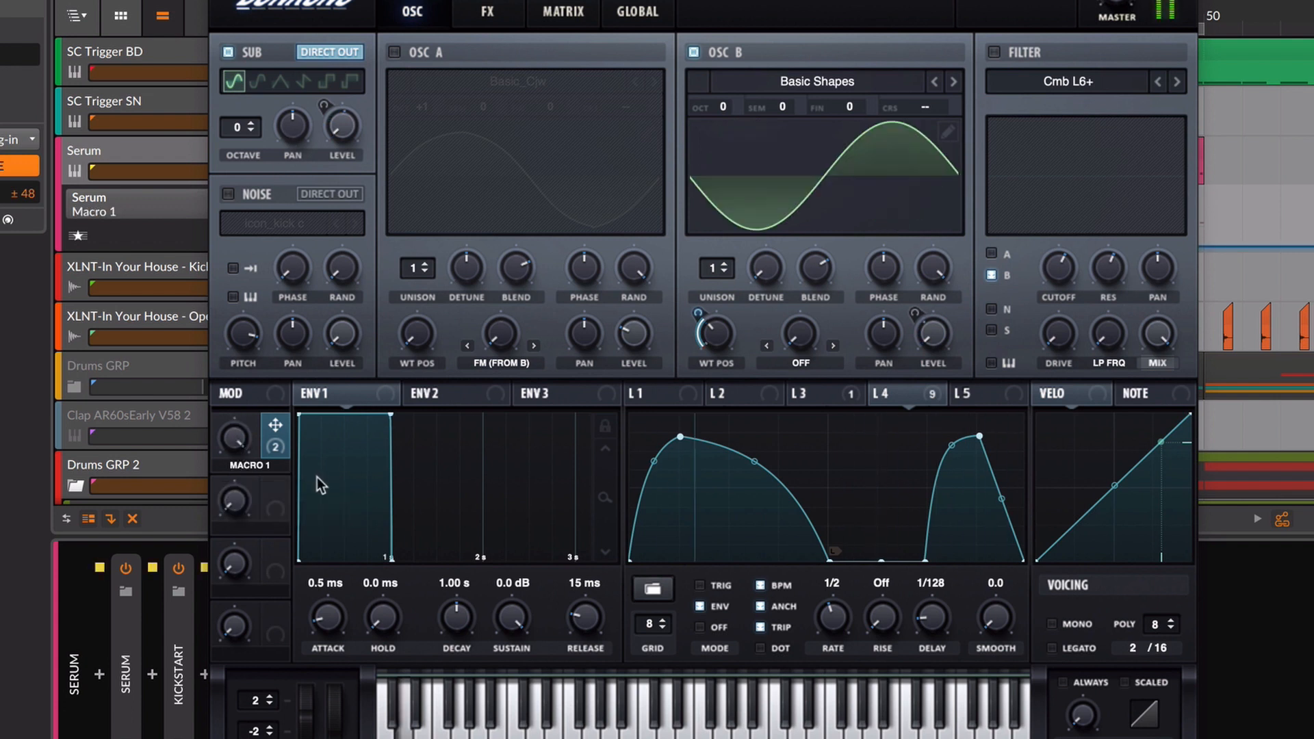
pyautogui.moveTo(237, 440); pyautogui.dragTo(238, 699)
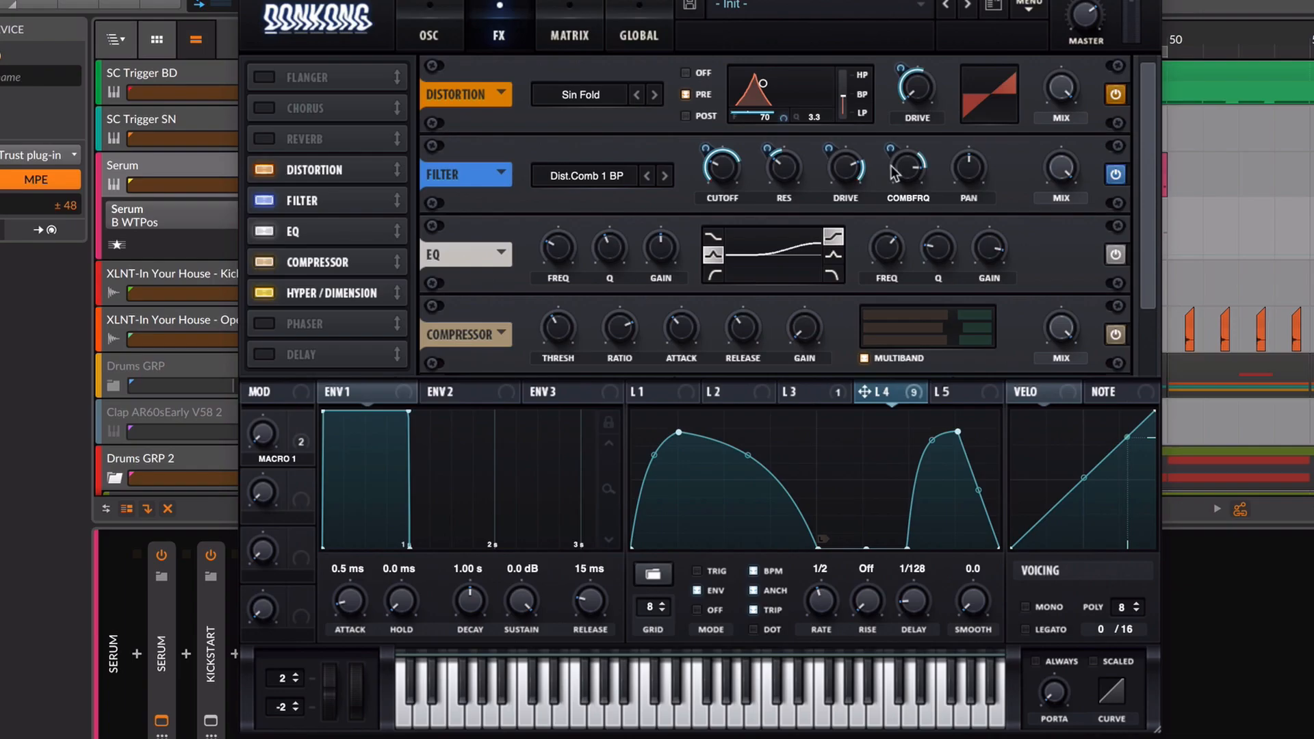
# Step: Lower the effect filter's comb frequency and try Macro 1 with the playing sound
pyautogui.moveTo(909, 177)
pyautogui.moveTo(912, 173); pyautogui.dragTo(917, 212)
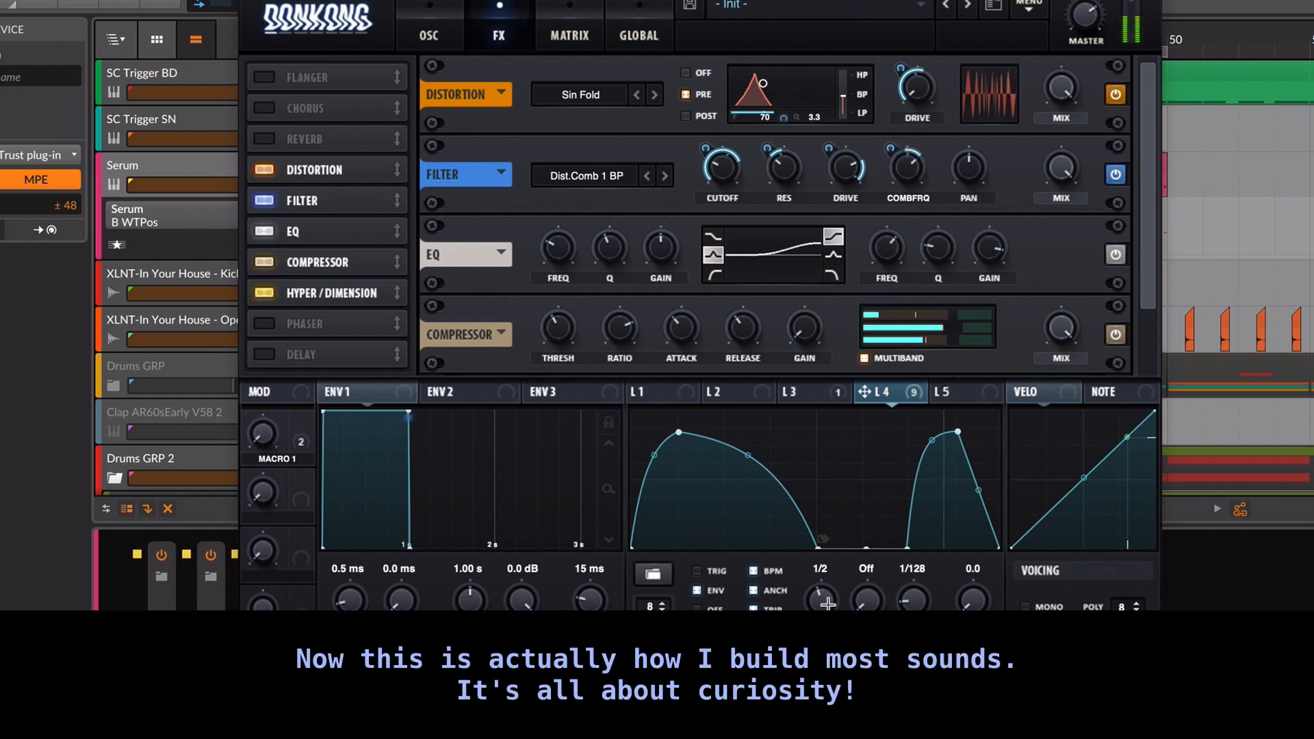
pyautogui.moveTo(289, 436); pyautogui.dragTo(232, 493)
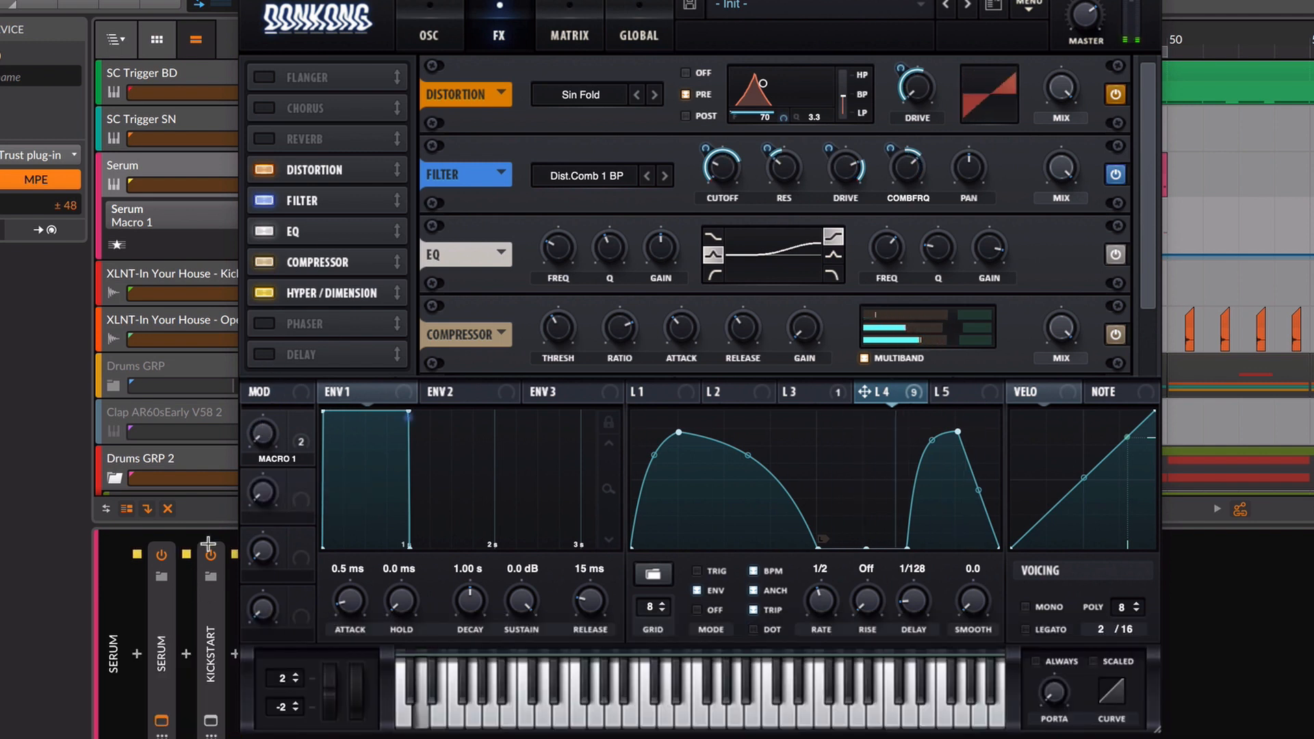
# Step: Bypass the Kickstart device and set LFO 4's rate to bar t
pyautogui.click(212, 553)
pyautogui.click(826, 569)
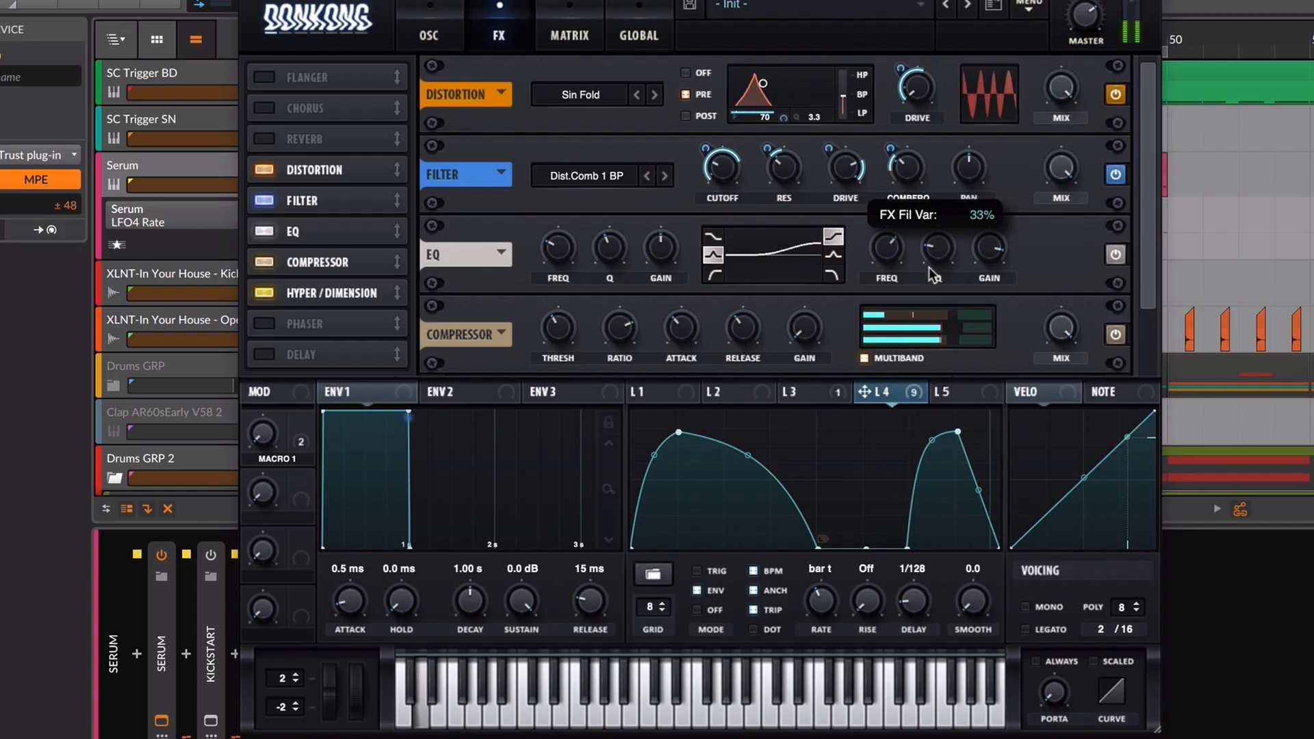
# Step: Raise the effect filter's comb frequency to 72%
pyautogui.moveTo(935, 276); pyautogui.dragTo(932, 182)
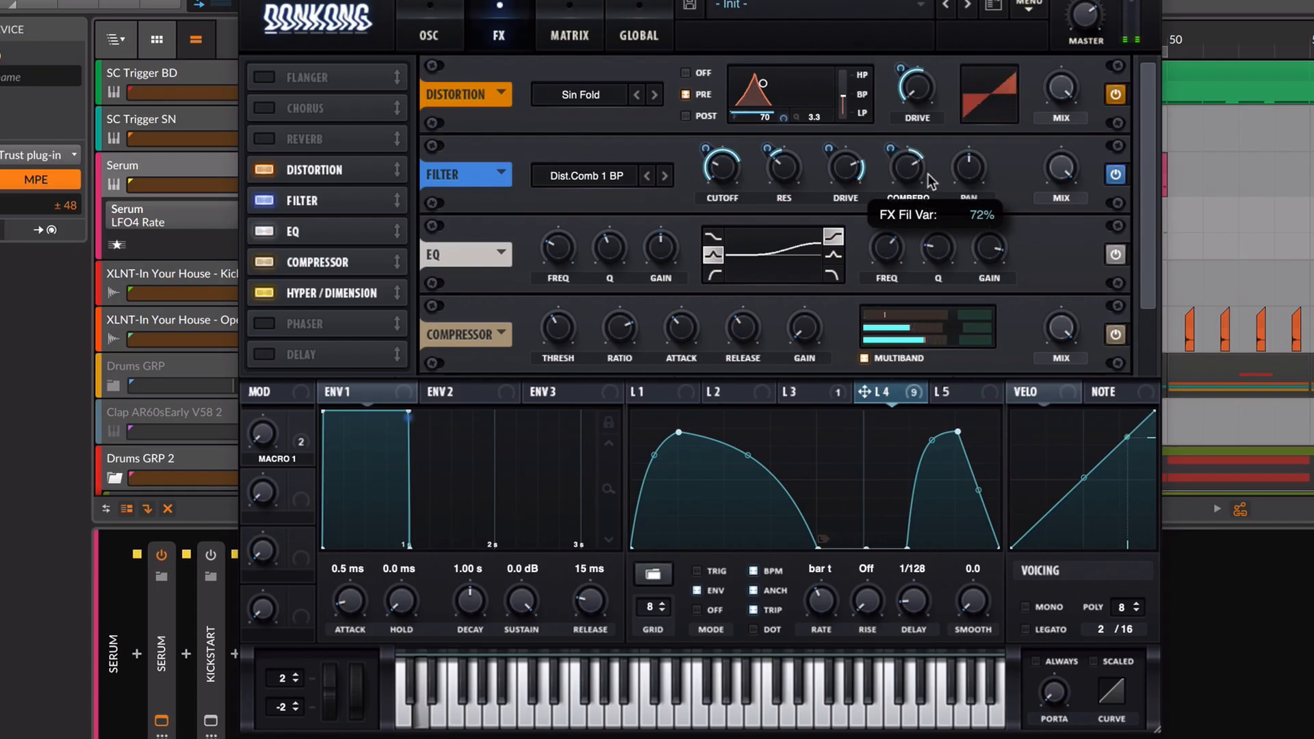
# Step: Readjust the modulation depth on the effect filter's comb frequency and set LFO 4's rate to 1/2
pyautogui.moveTo(885, 149)
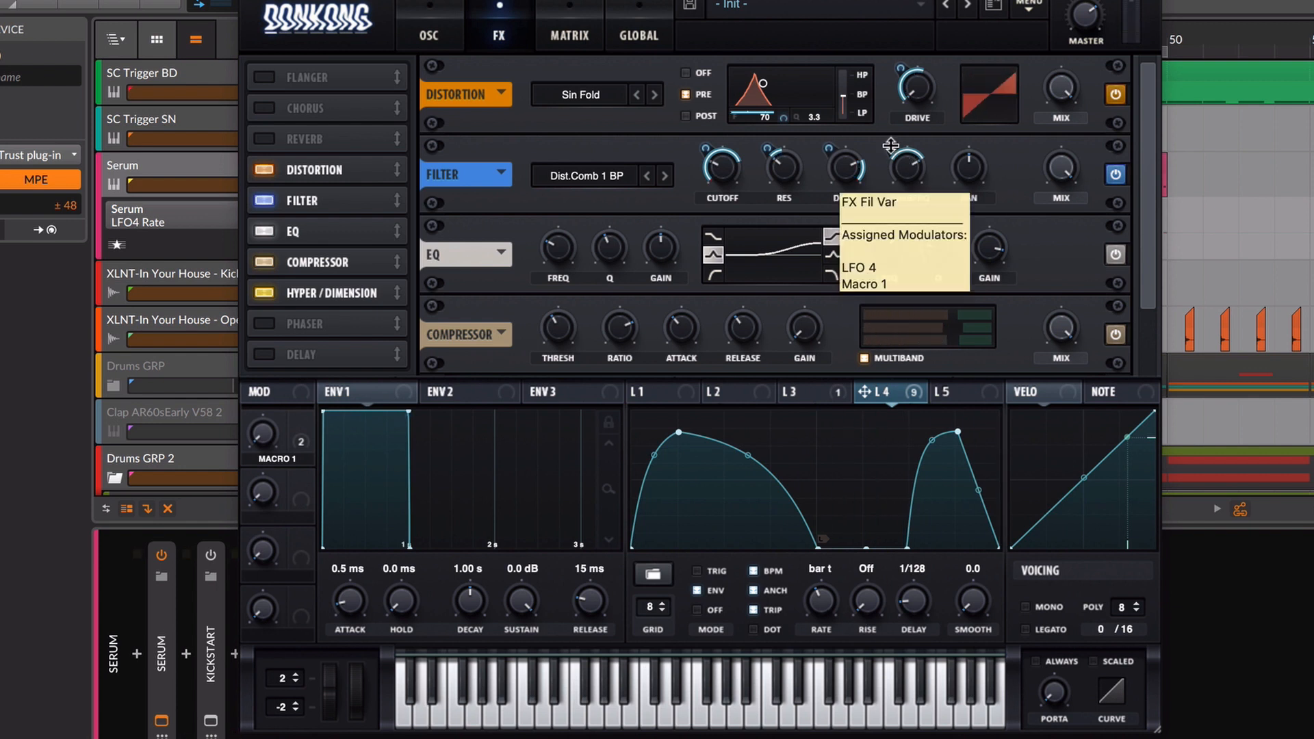
pyautogui.moveTo(890, 145); pyautogui.dragTo(890, 157)
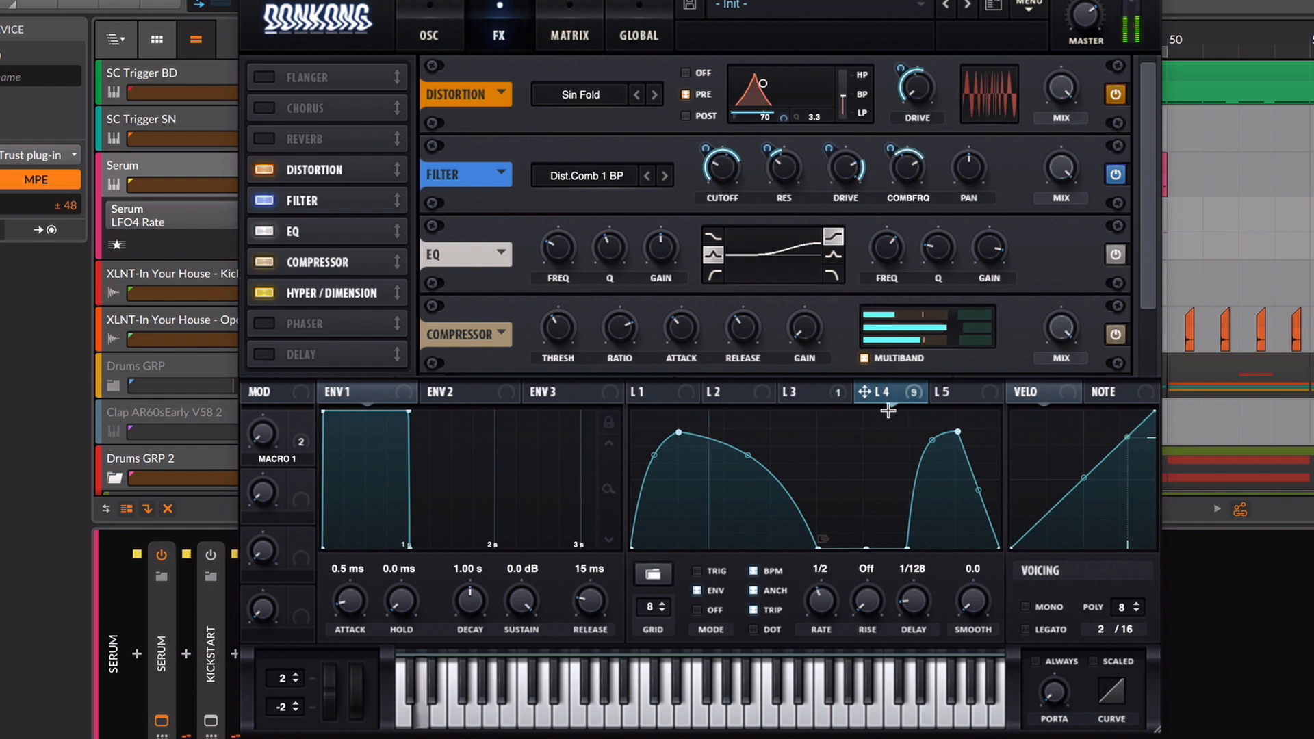
pyautogui.moveTo(897, 150); pyautogui.dragTo(880, 175)
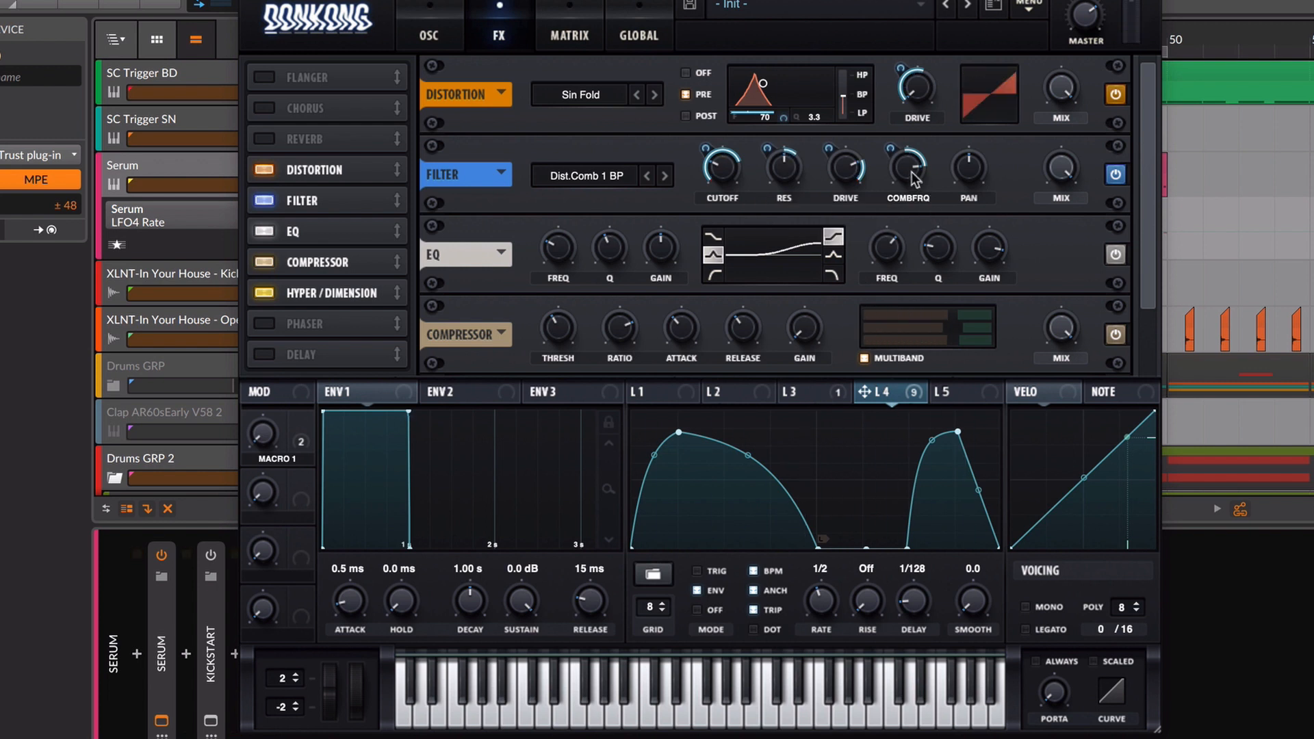
# Step: Fine-tune the effect filter's comb frequency and adjust its resonance while playing the sound
pyautogui.moveTo(913, 179)
pyautogui.moveTo(911, 179)
pyautogui.mouseDown()
pyautogui.moveTo(918, 135)
pyautogui.moveTo(902, 176)
pyautogui.mouseUp()
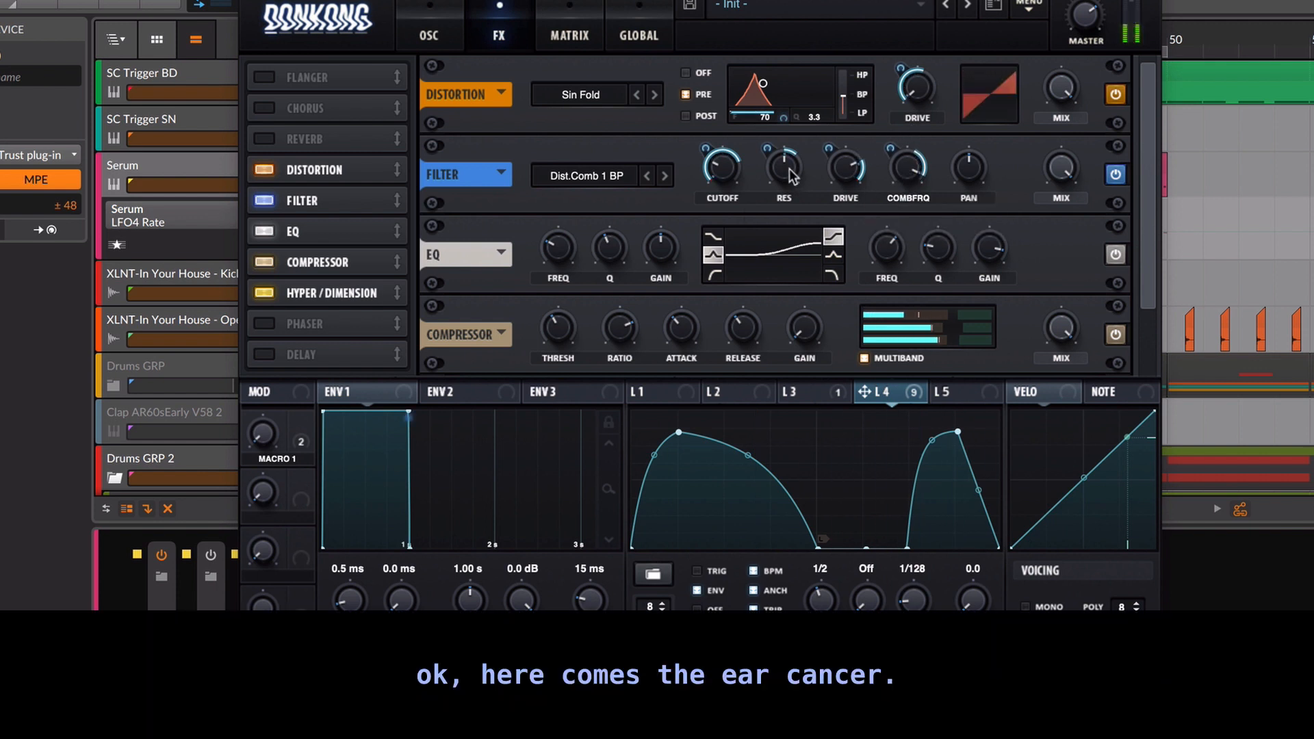
pyautogui.moveTo(792, 152)
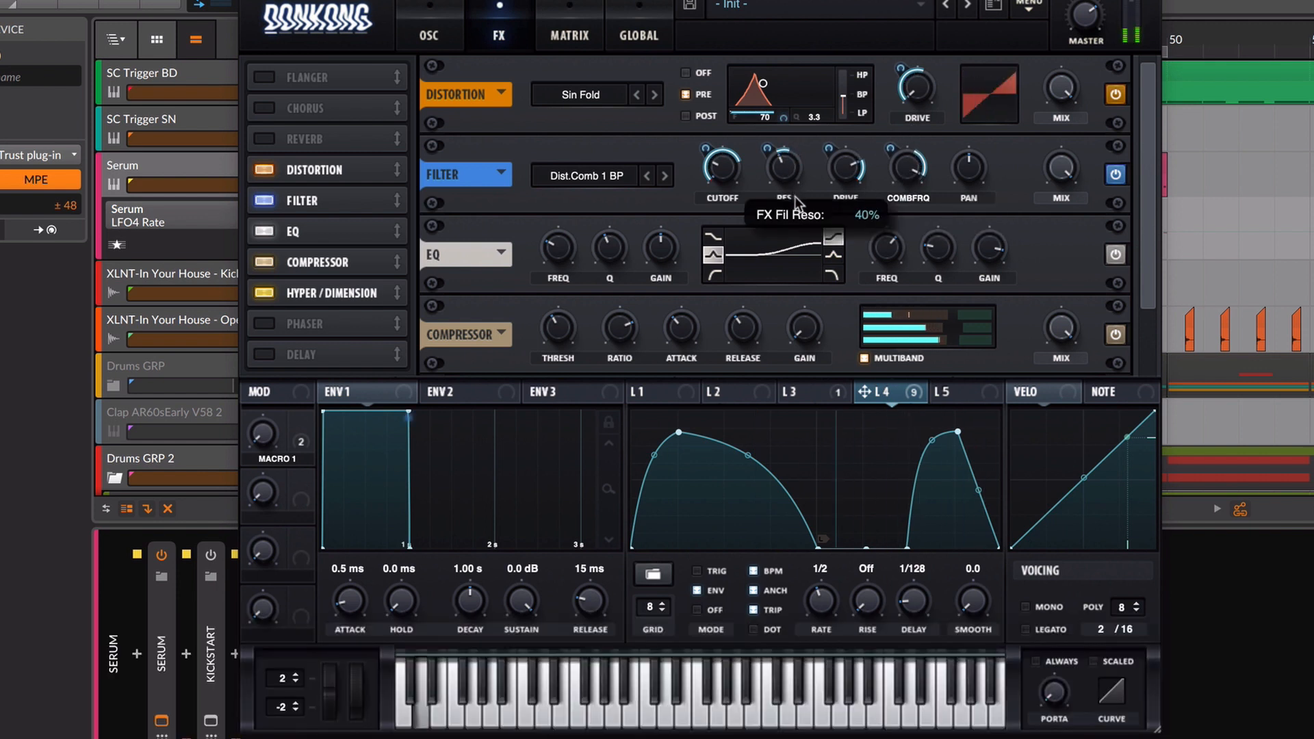
pyautogui.moveTo(901, 180)
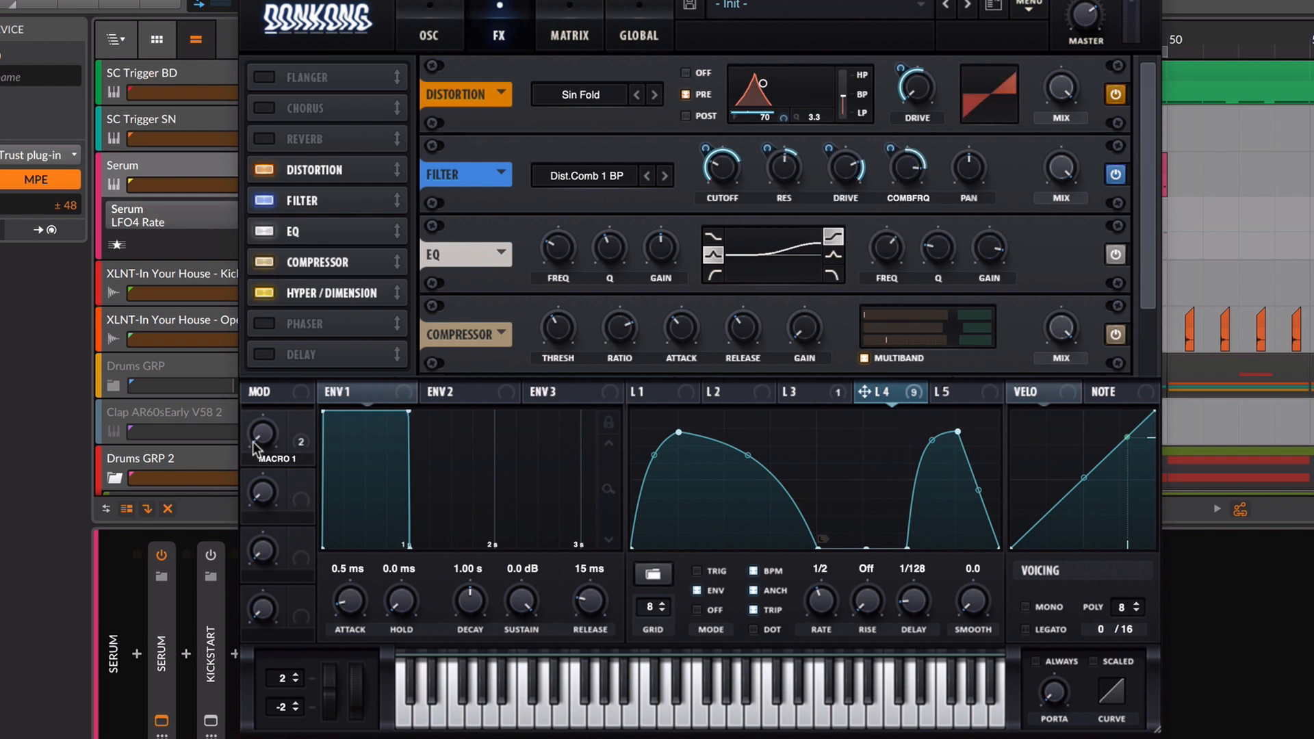
# Step: Raise Macro 1 to 48% while playing the sound
pyautogui.moveTo(270, 437); pyautogui.dragTo(269, 410)
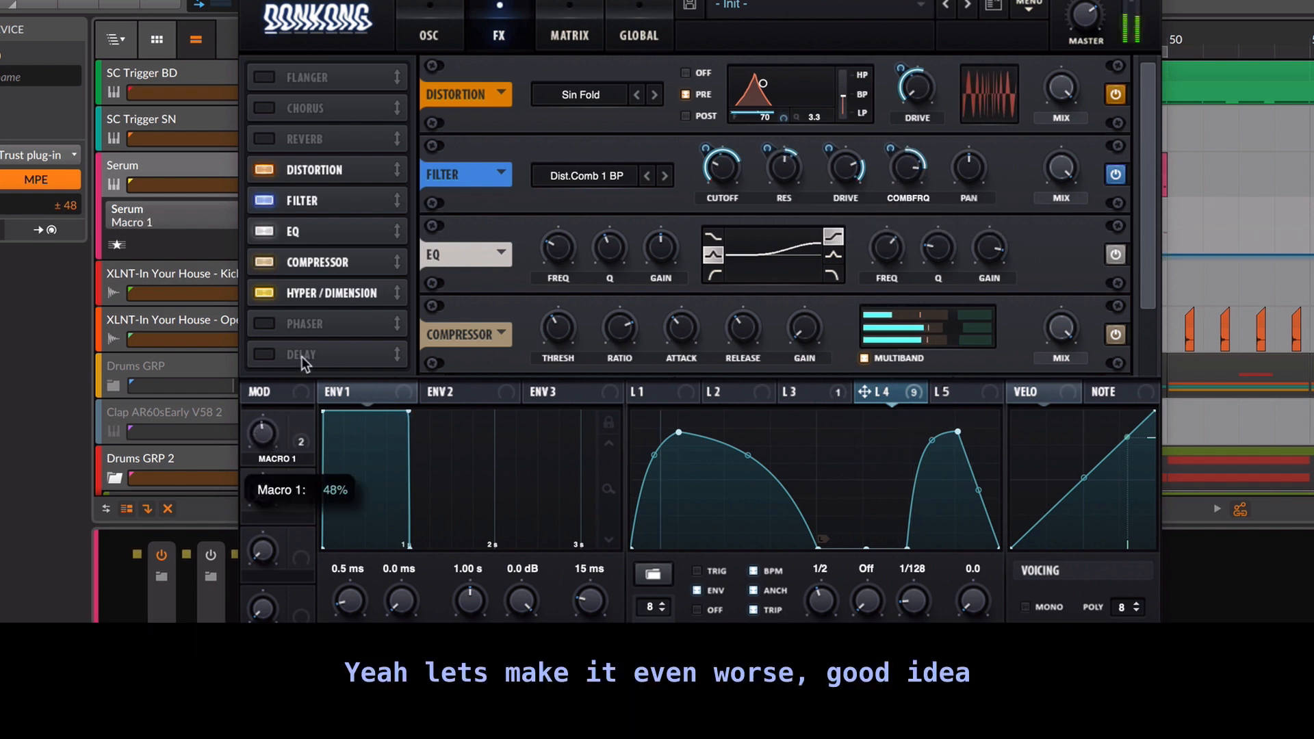